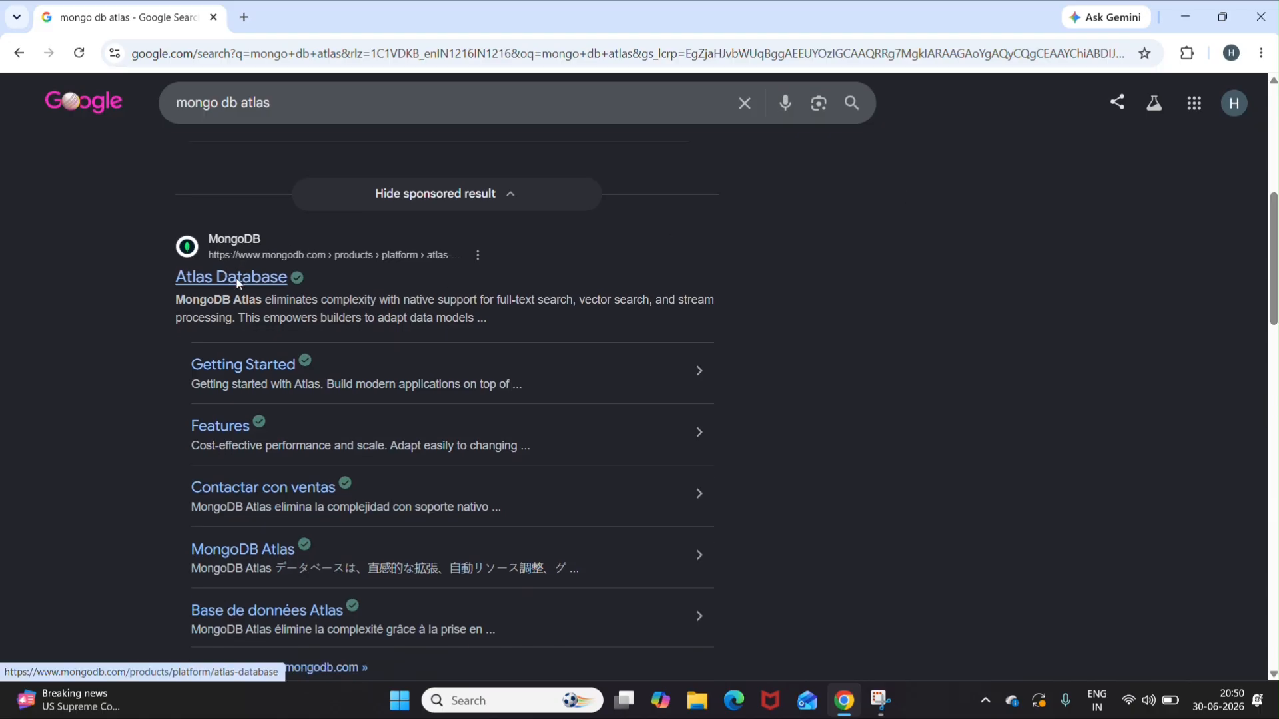
Step: Sign in to MongoDB Atlas from the Atlas Database page using your Google account
click(233, 277)
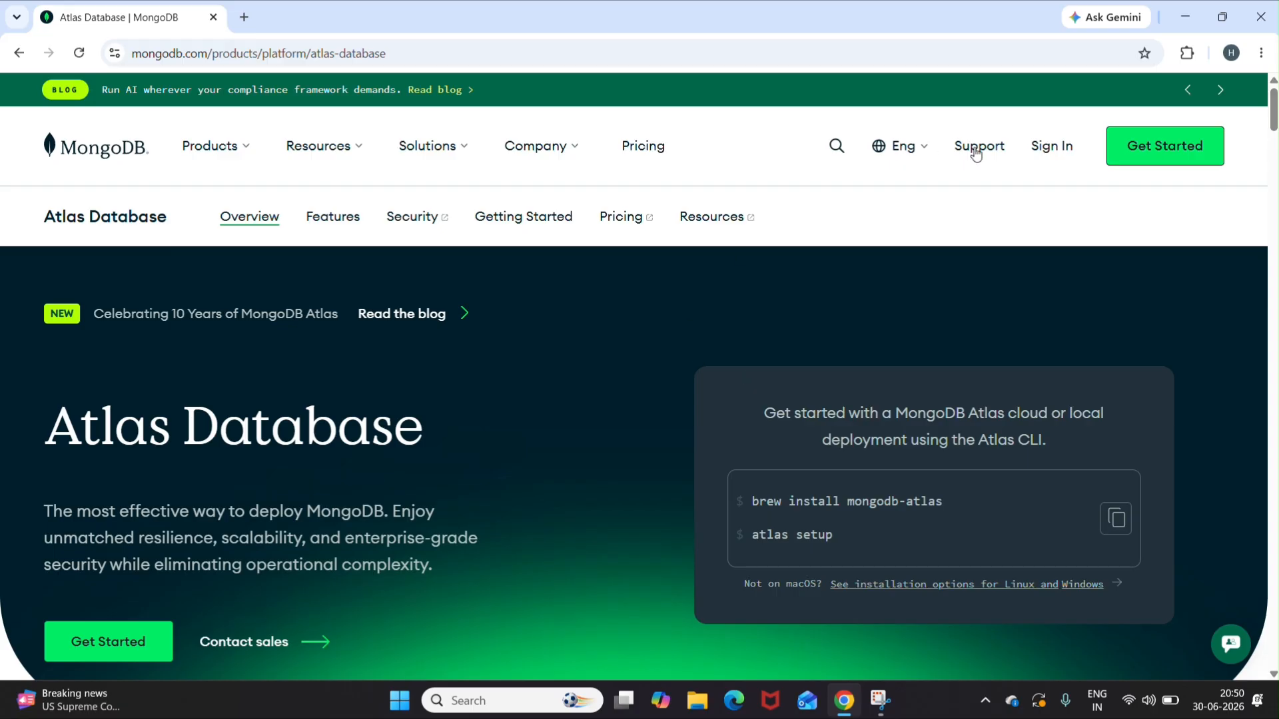
click(1046, 148)
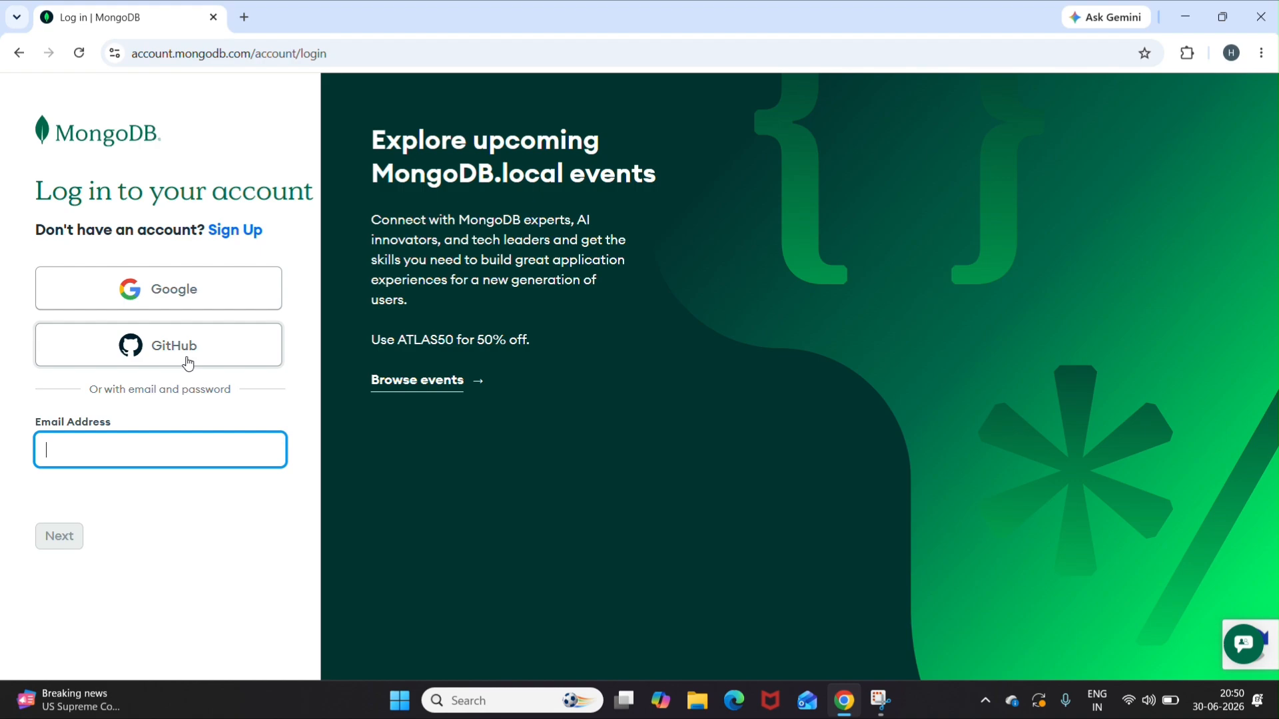
click(217, 293)
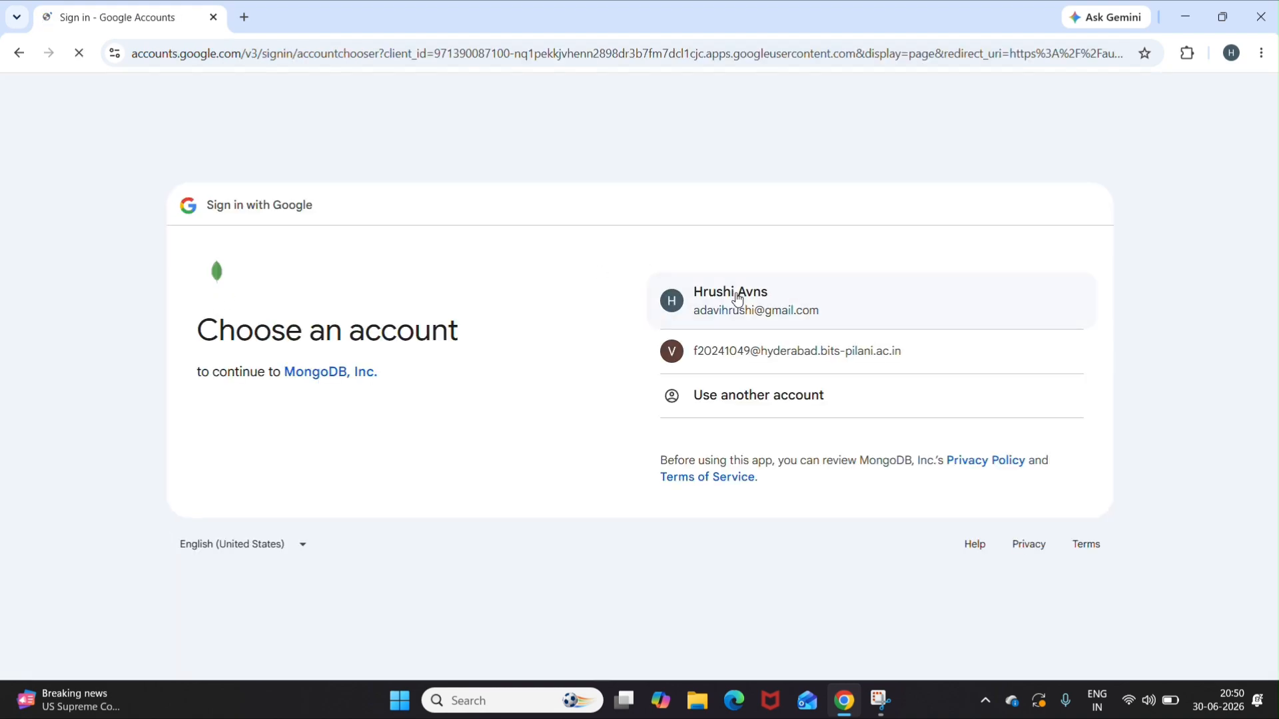
click(741, 298)
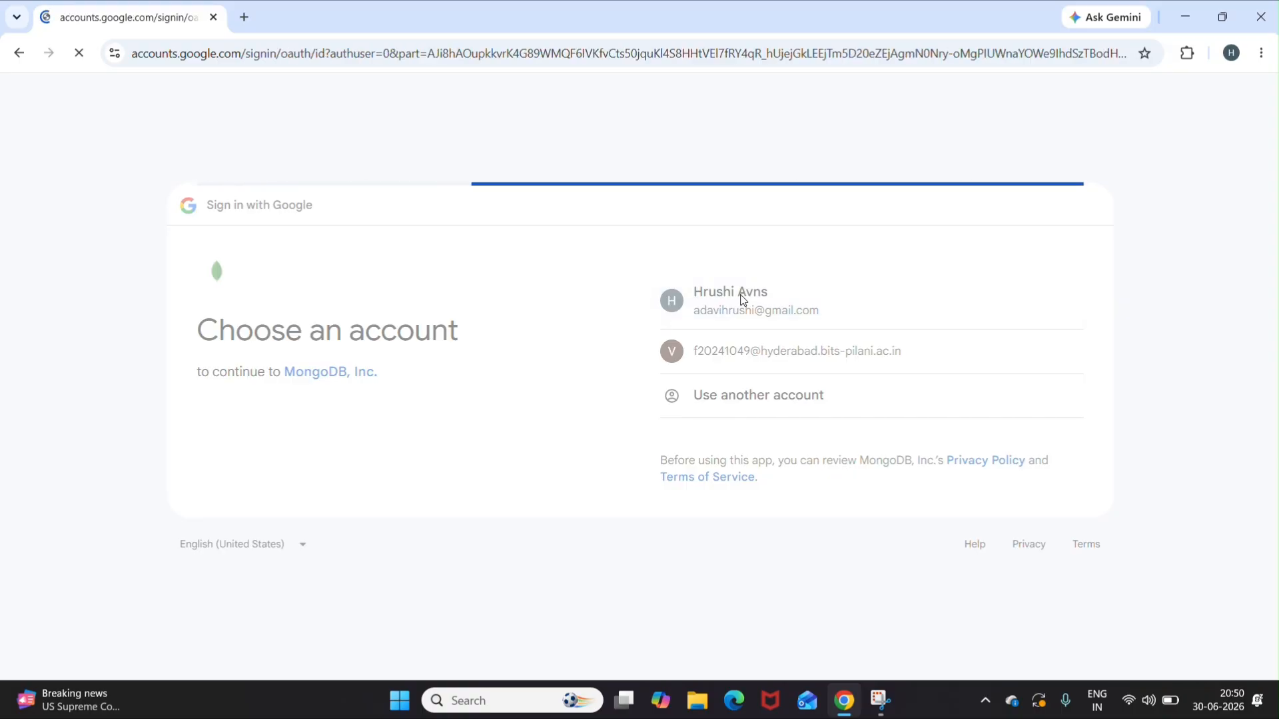
click(1014, 525)
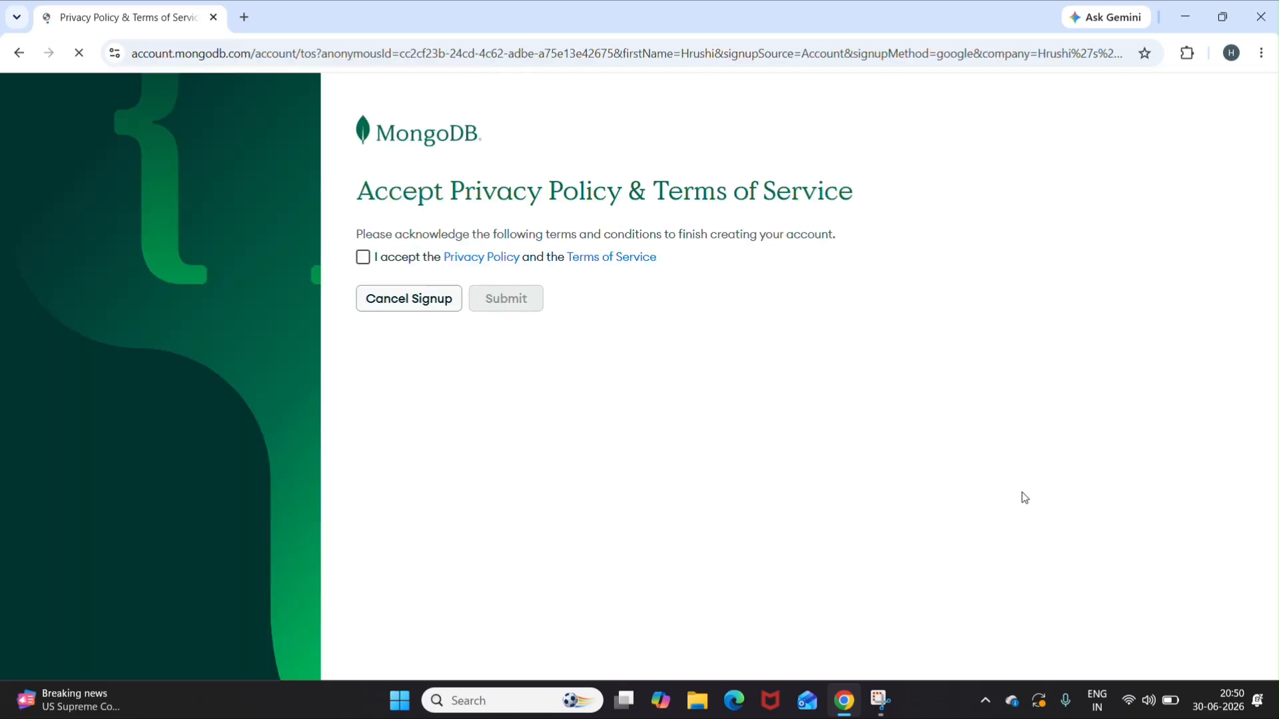
Step: Accept the Privacy Policy and Terms of Service and submit to finish account creation
click(363, 258)
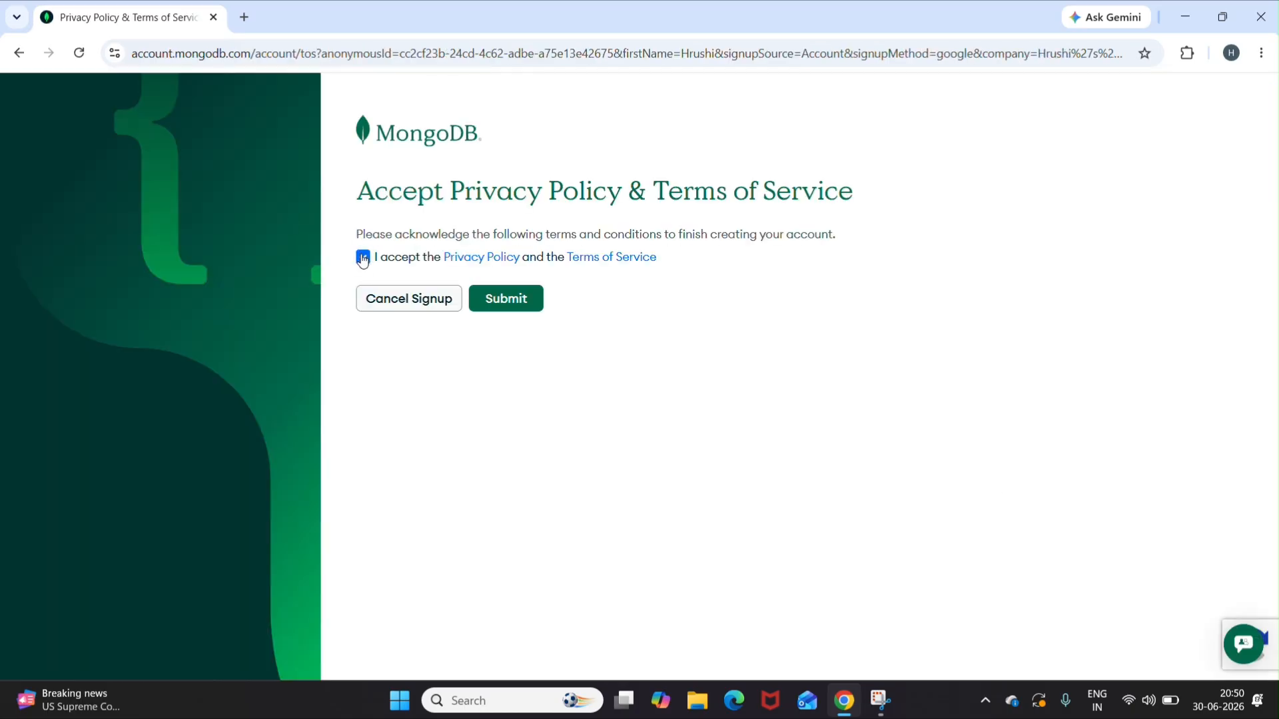
click(505, 303)
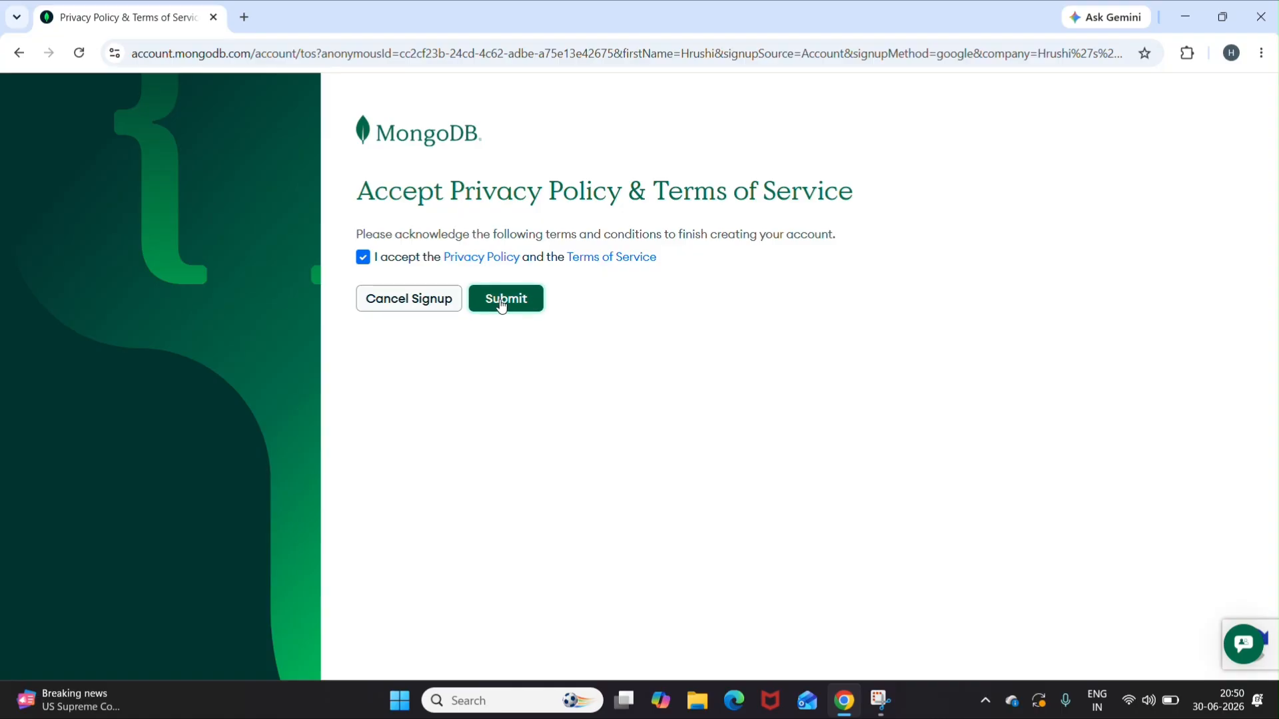
click(501, 303)
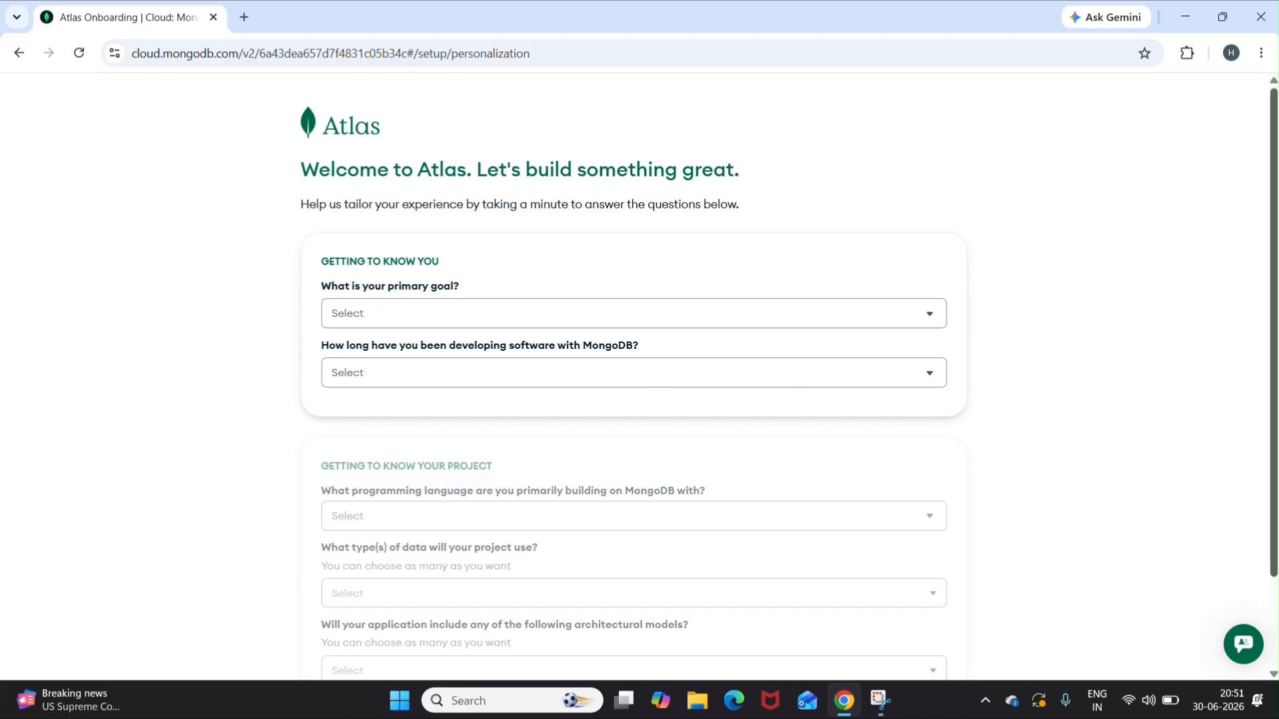
Step: Scroll past the welcome questions and skip personalization
scroll(1272, 333, down, 1)
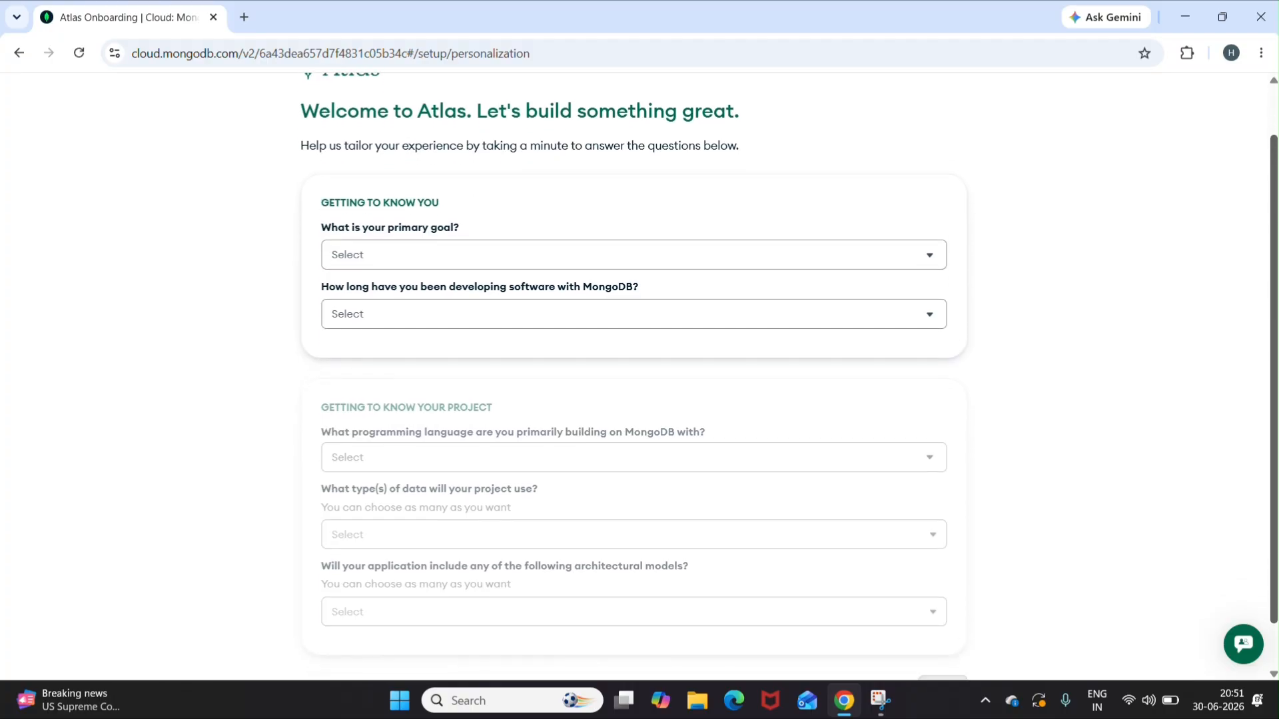
scroll(639, 373, down, 1)
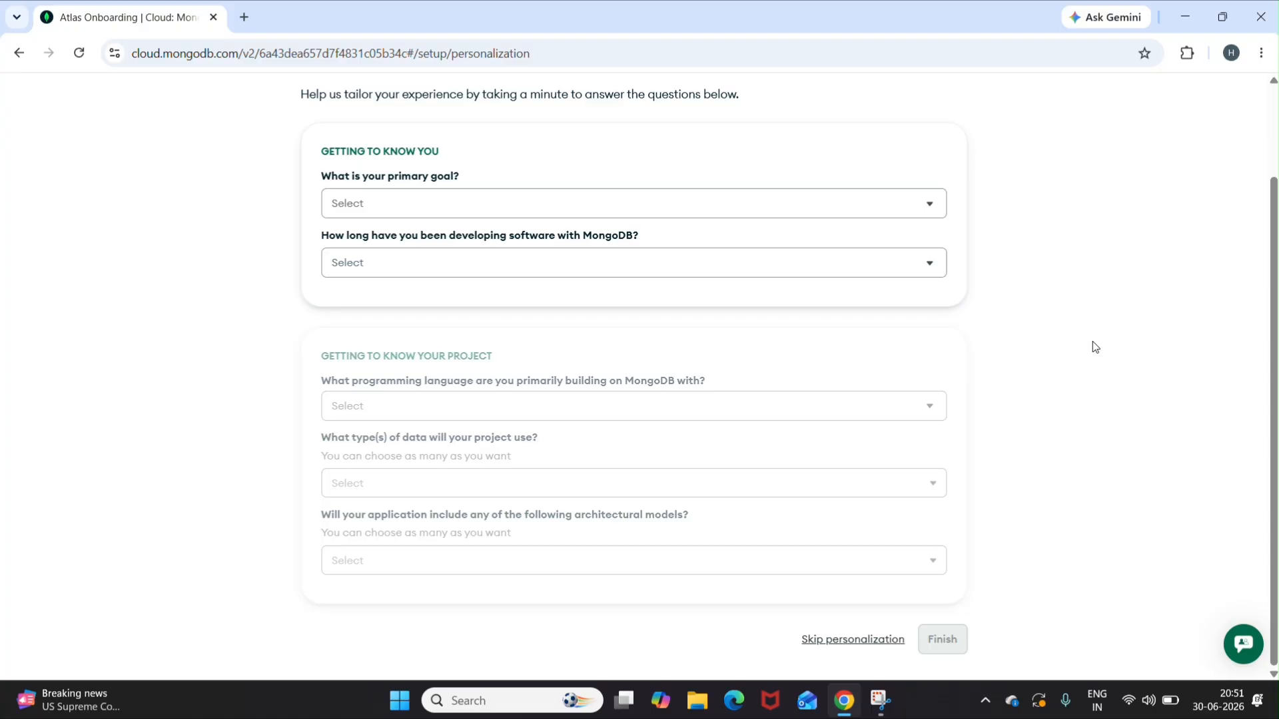
click(838, 641)
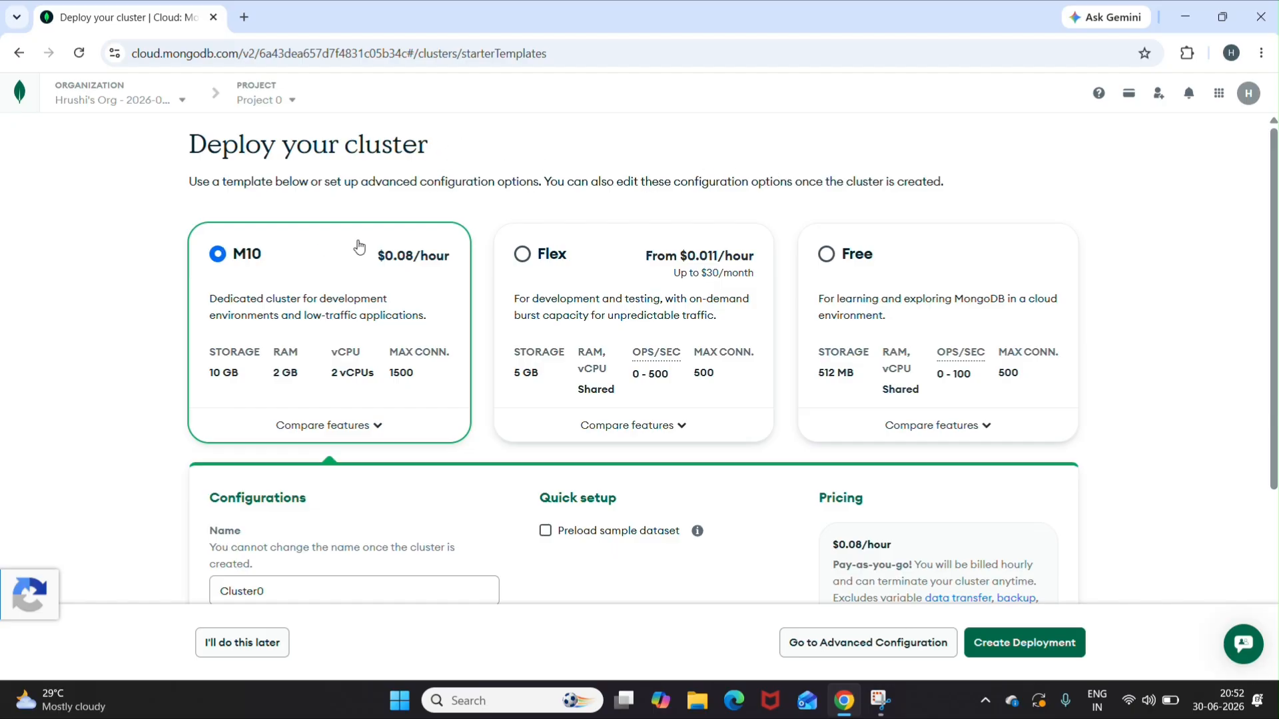
Step: Select the Free cluster template (512 MB, $0/hour) with the sample dataset preloaded
click(522, 254)
click(217, 255)
right_click(519, 261)
click(518, 239)
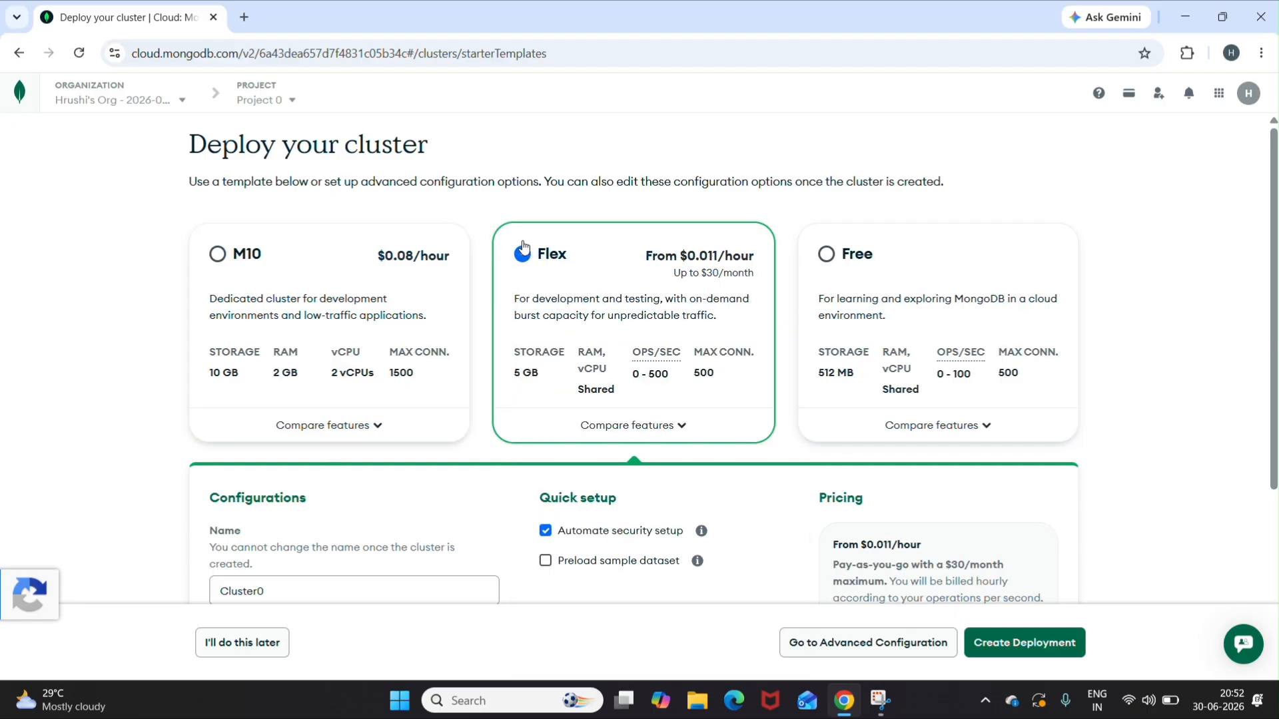
click(826, 255)
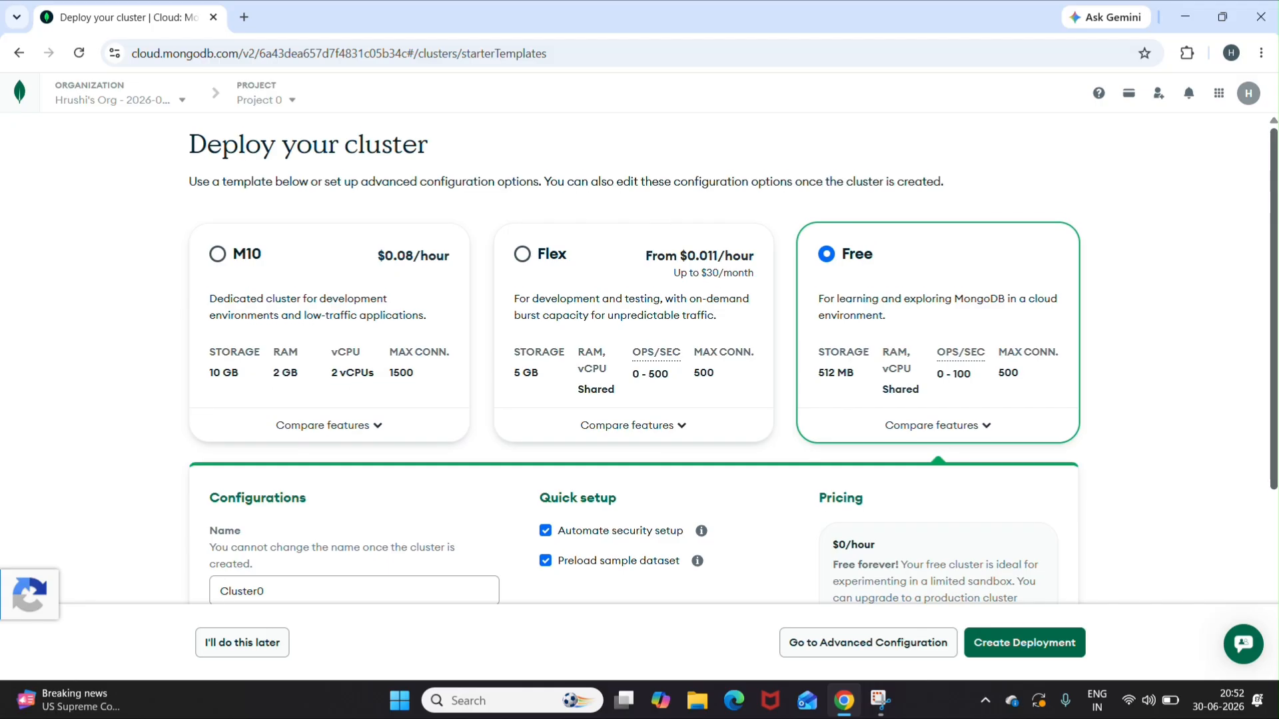
Step: Keep the cluster name Cluster0 and compare the AWS, Google Cloud and Azure providers
scroll(1163, 434, down, 4)
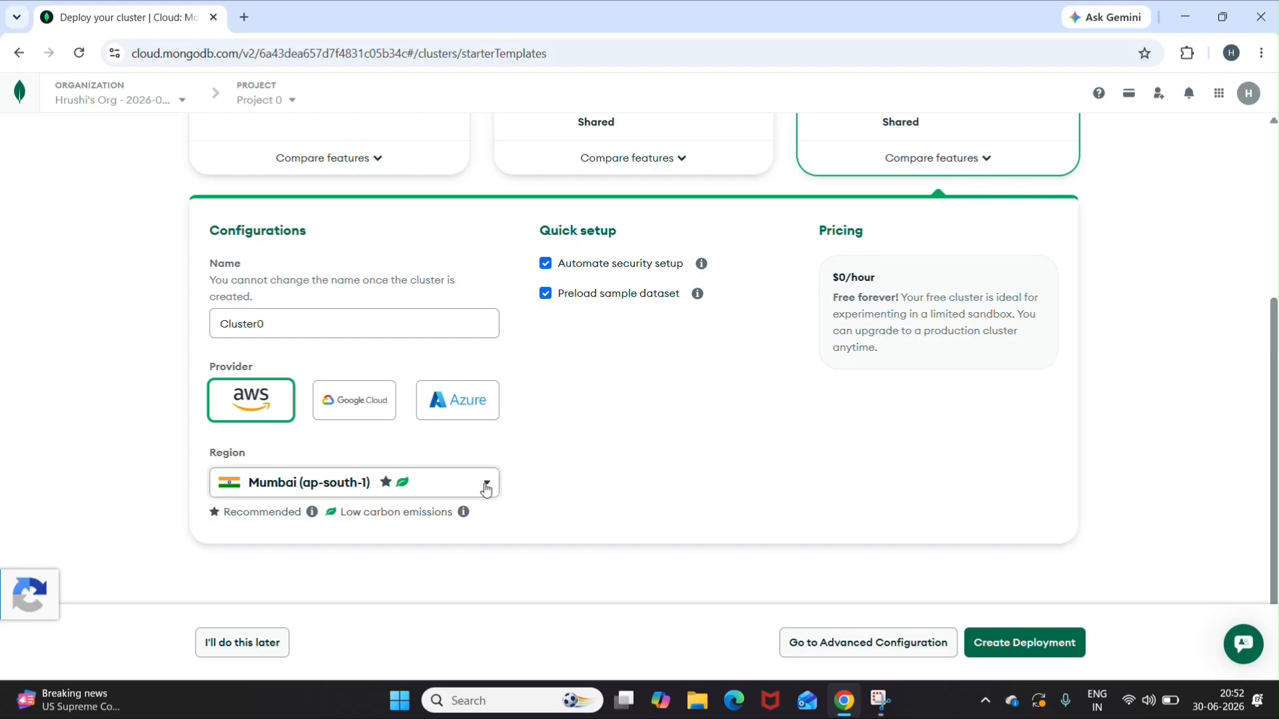
click(317, 319)
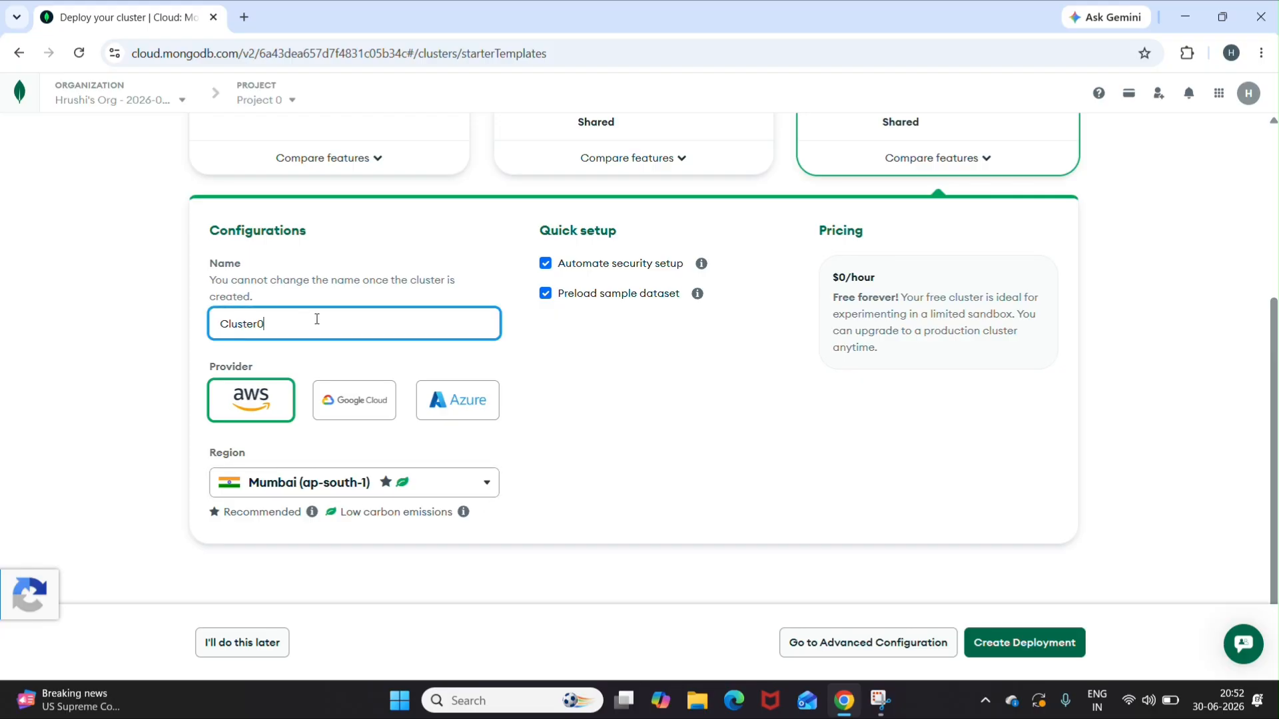
click(569, 354)
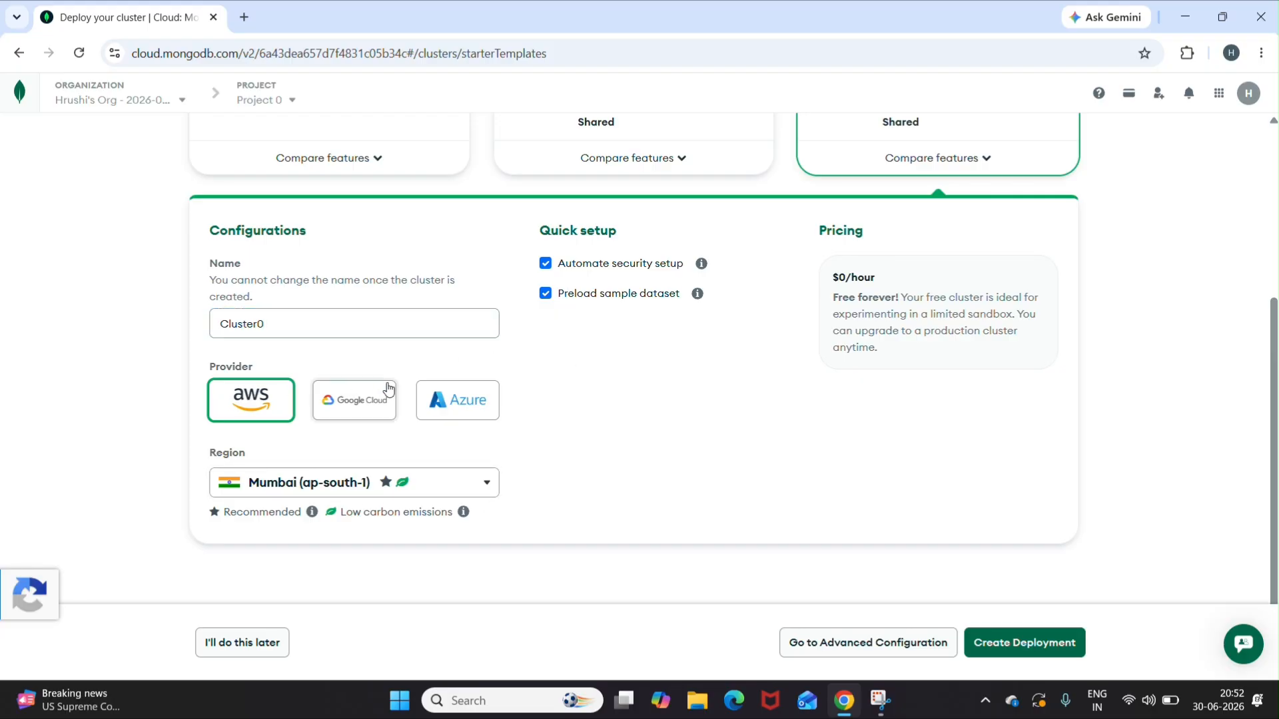
click(351, 402)
click(339, 410)
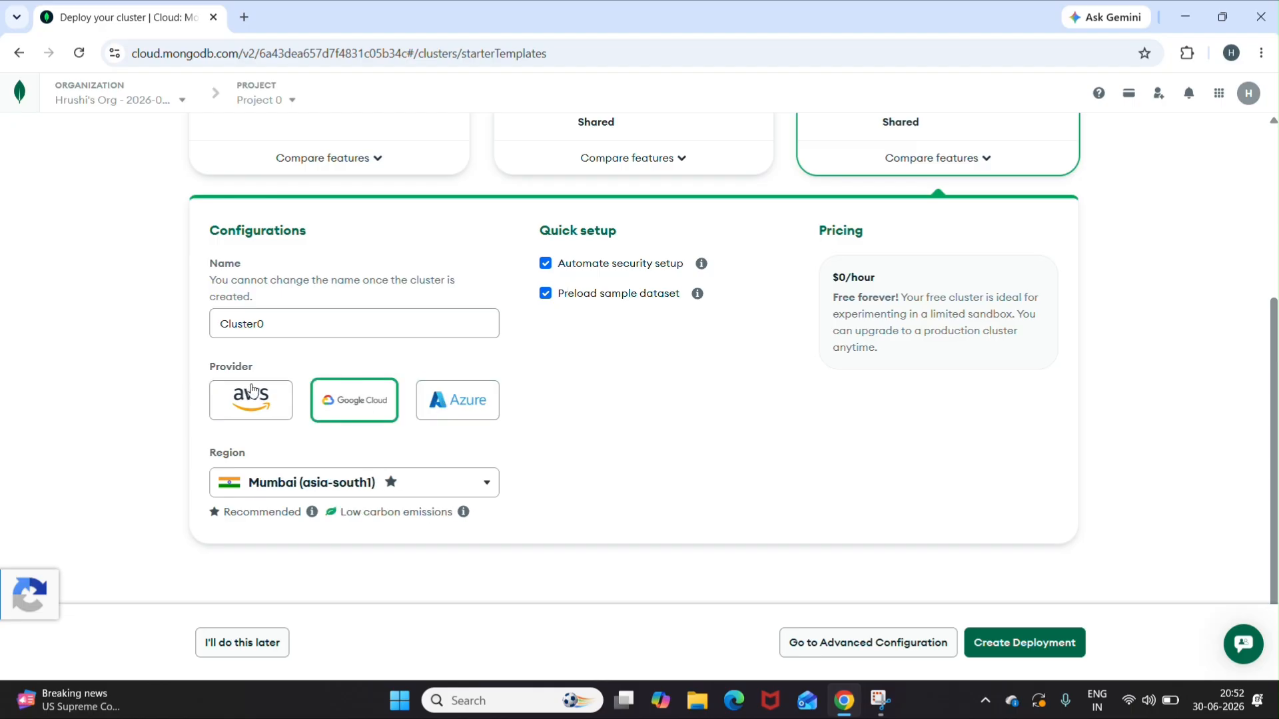
click(251, 395)
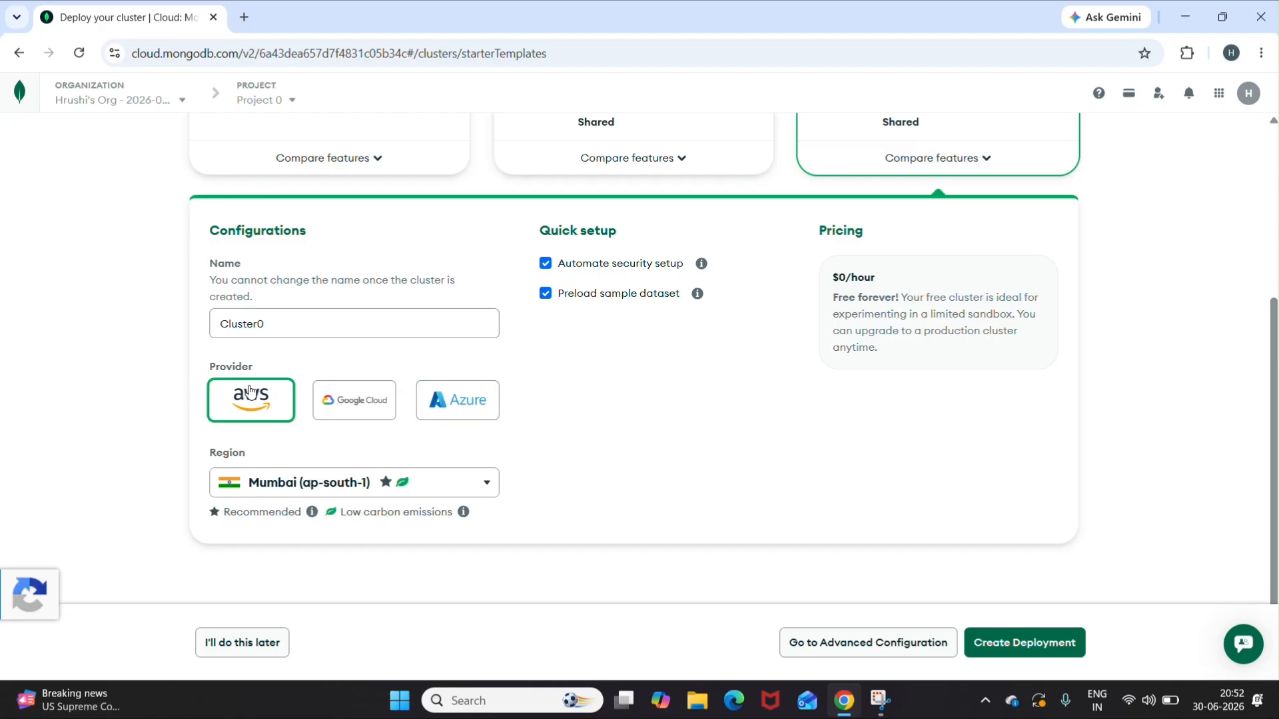
click(350, 402)
click(471, 403)
click(386, 414)
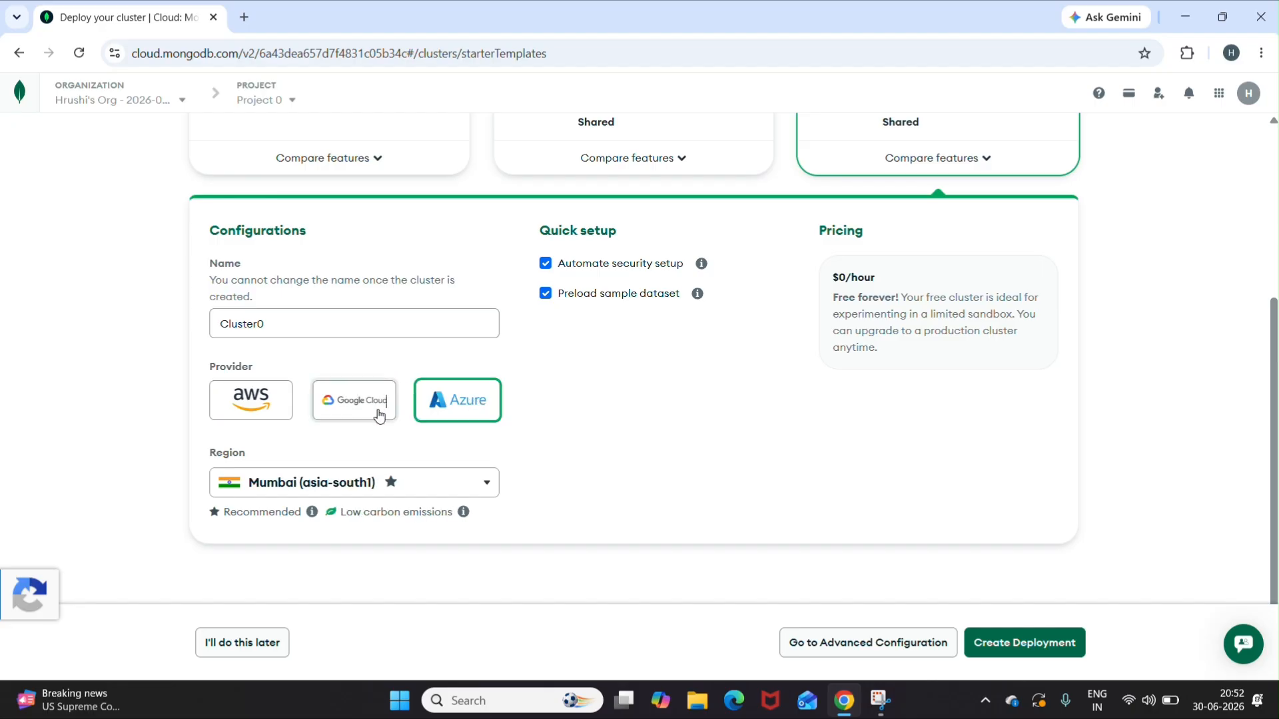
click(243, 405)
click(368, 403)
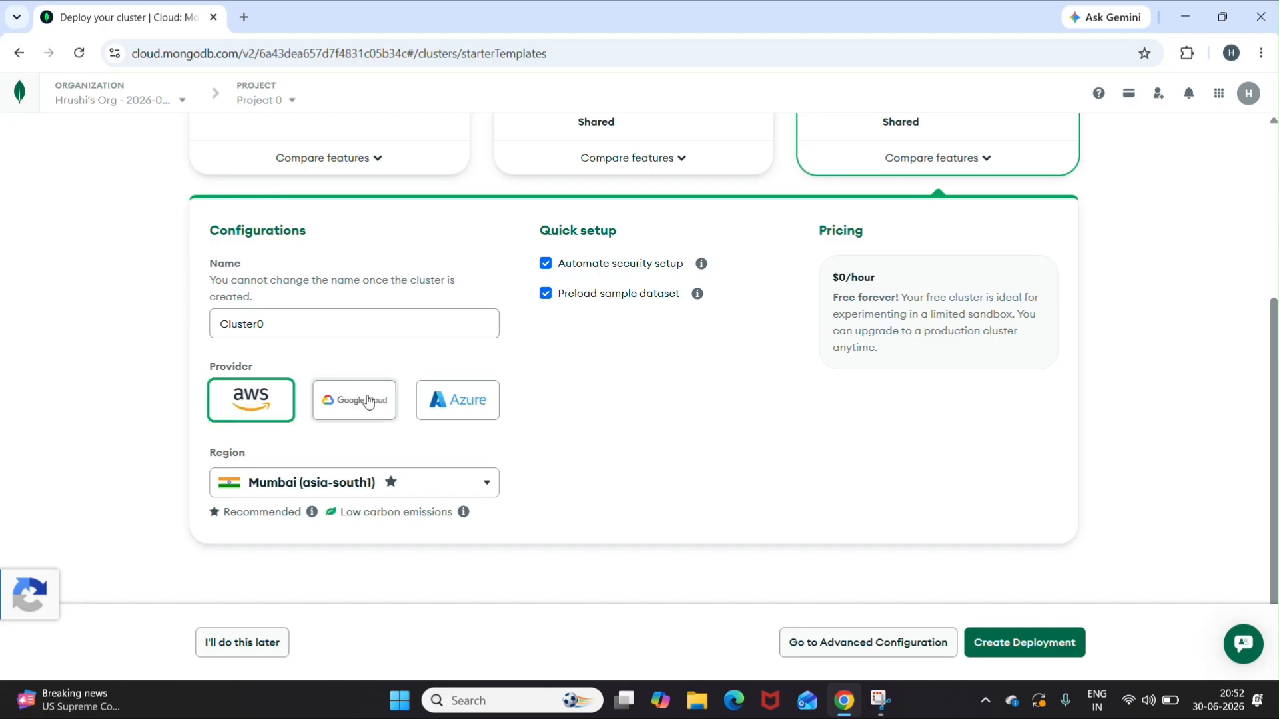
click(470, 401)
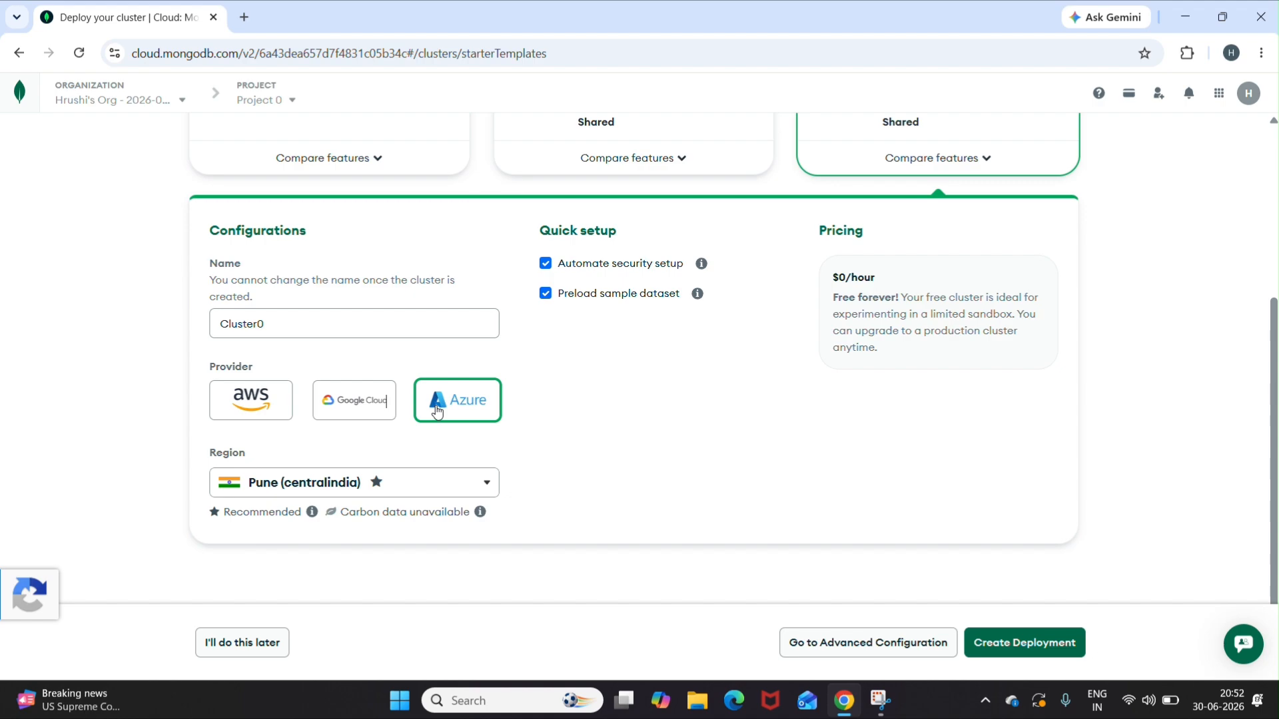
Step: Host Cluster0 on Azure in Pune (centralindia) and create the free deployment
click(354, 400)
click(246, 394)
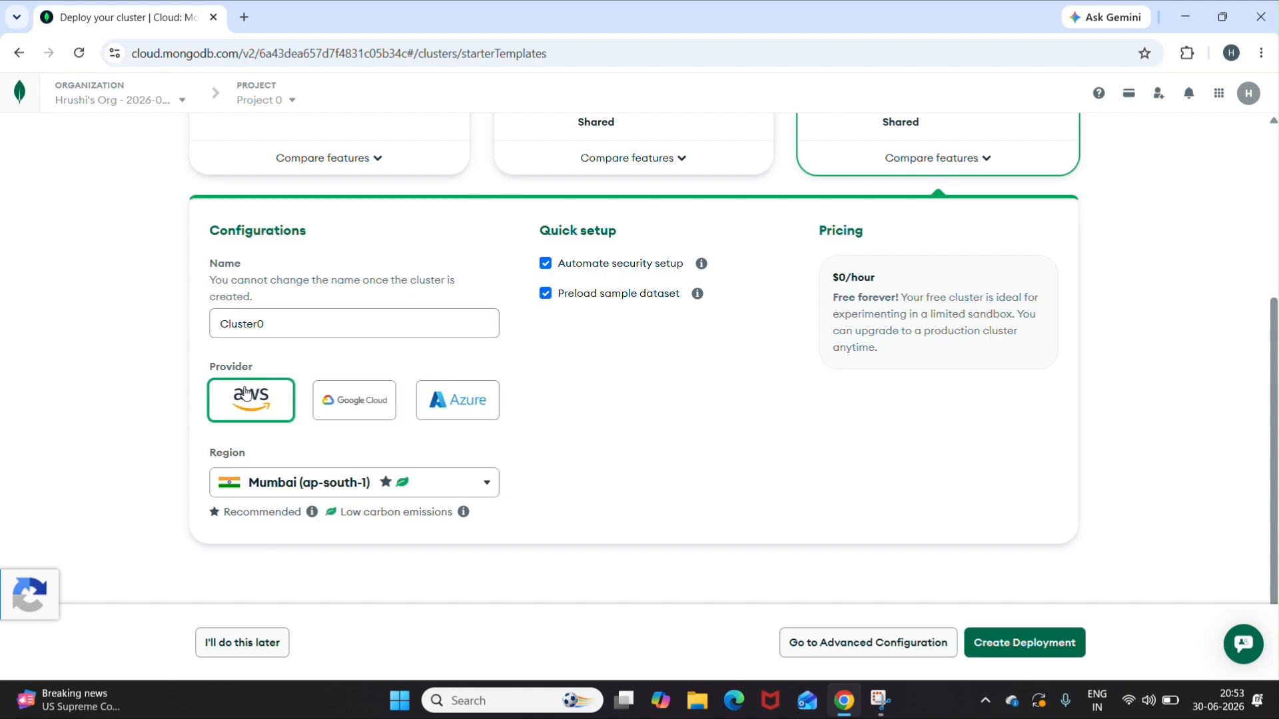
click(355, 400)
click(429, 400)
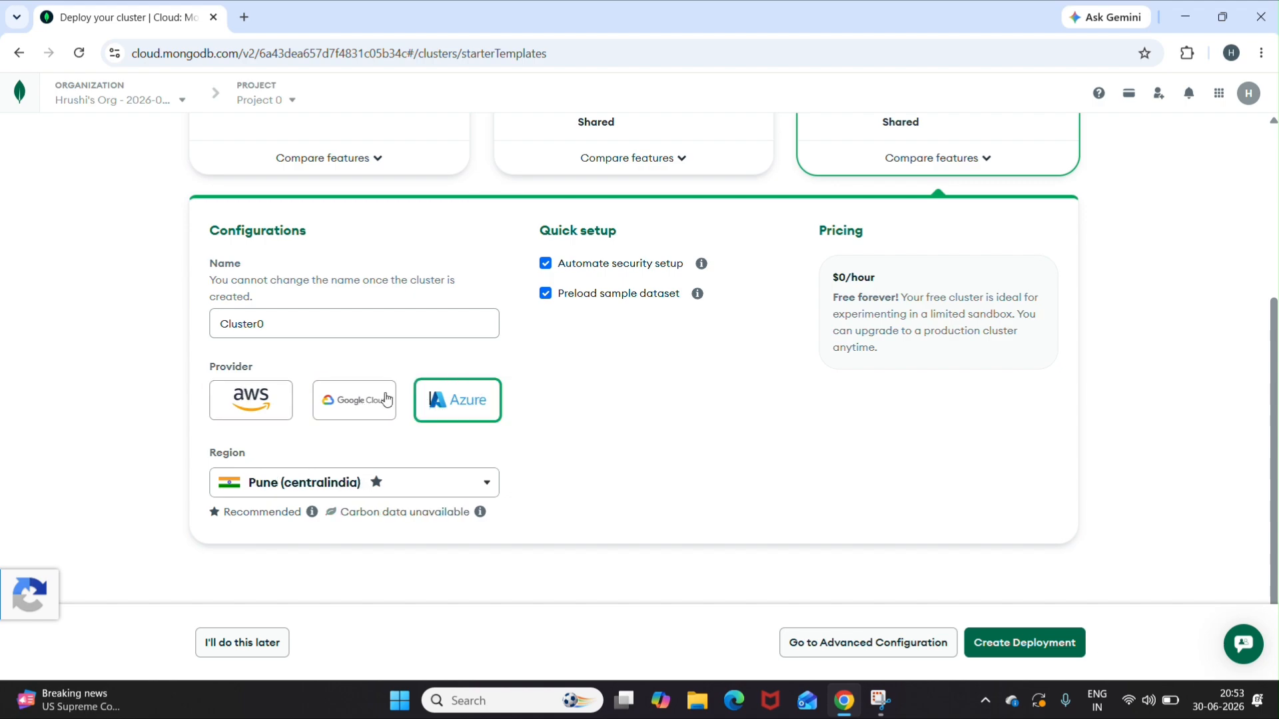
click(354, 400)
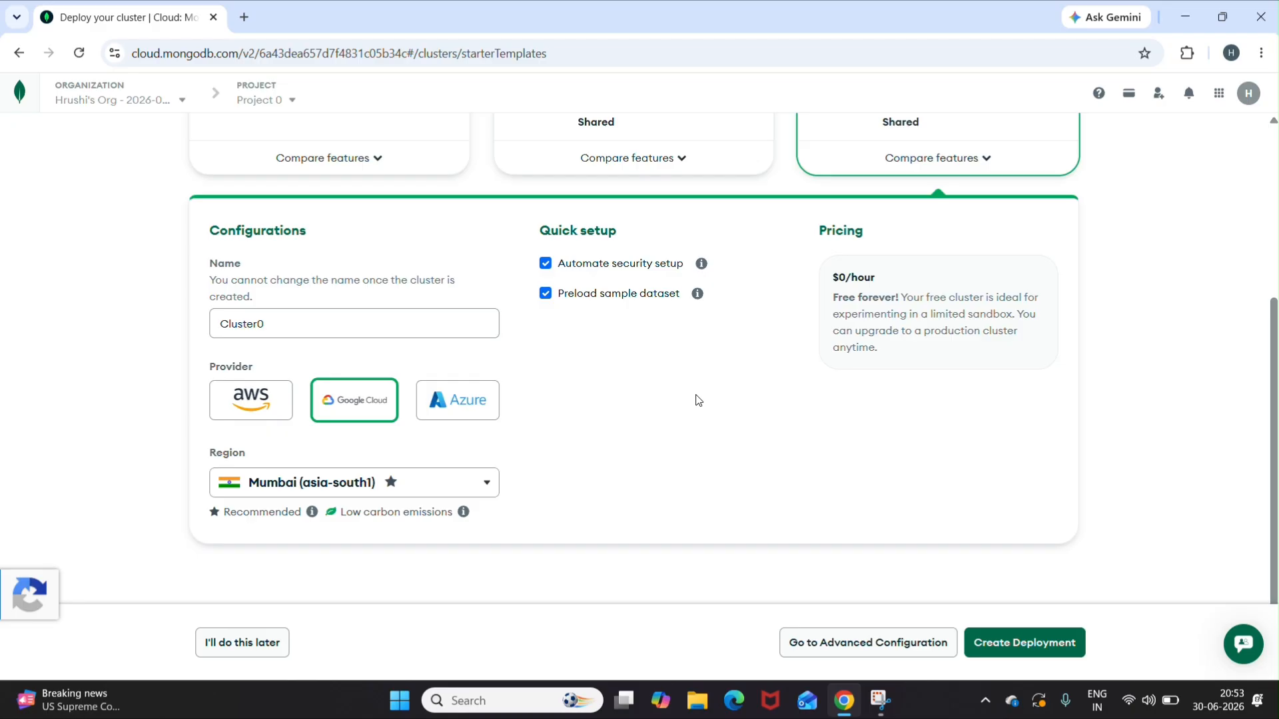
click(478, 414)
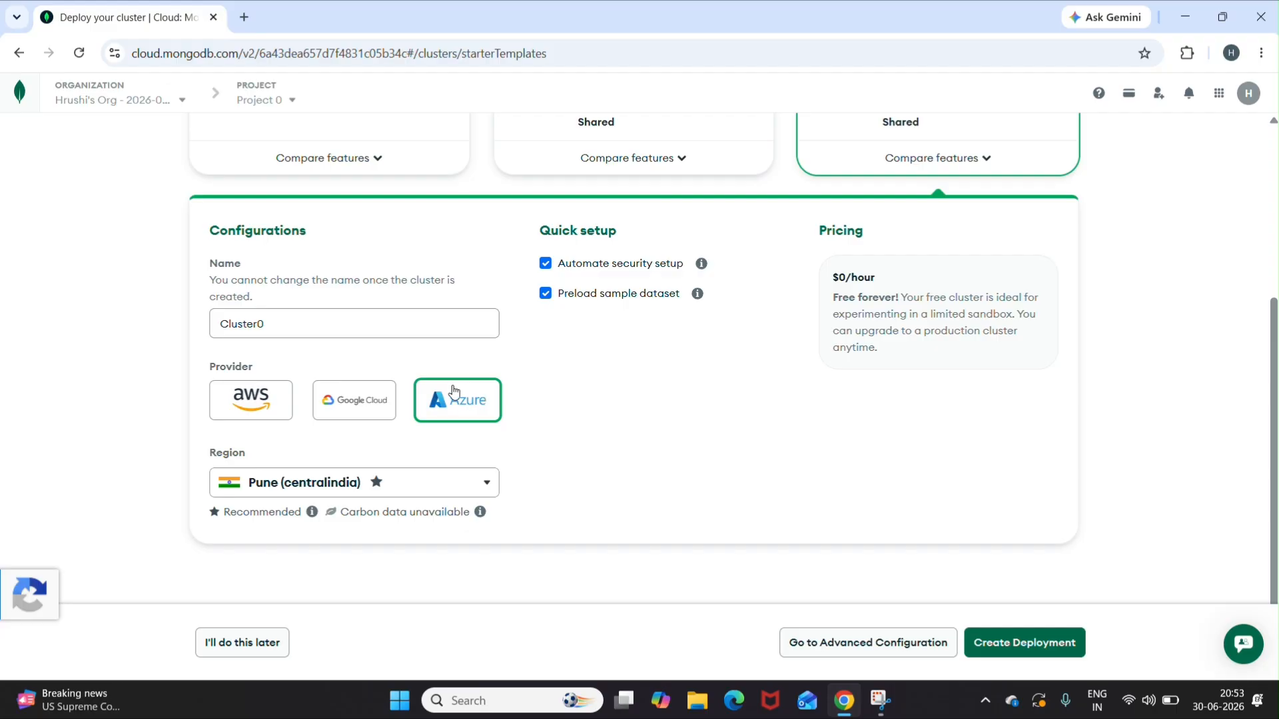
click(458, 486)
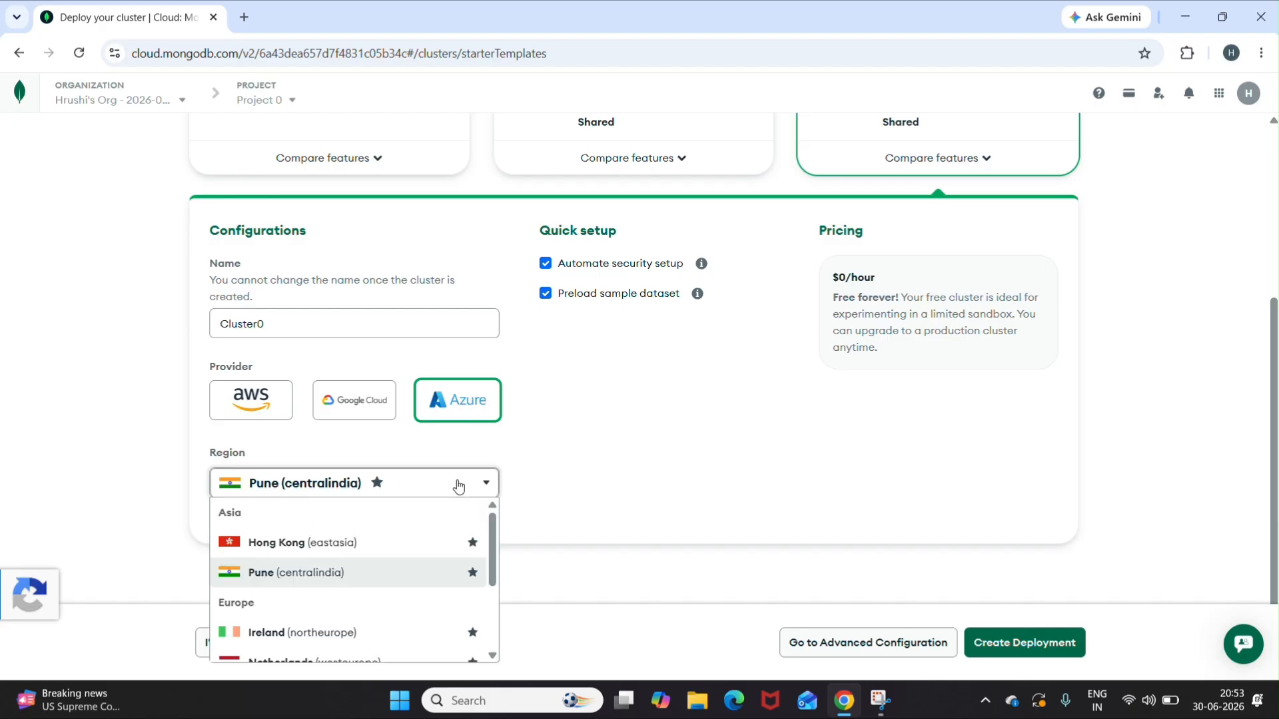
click(458, 485)
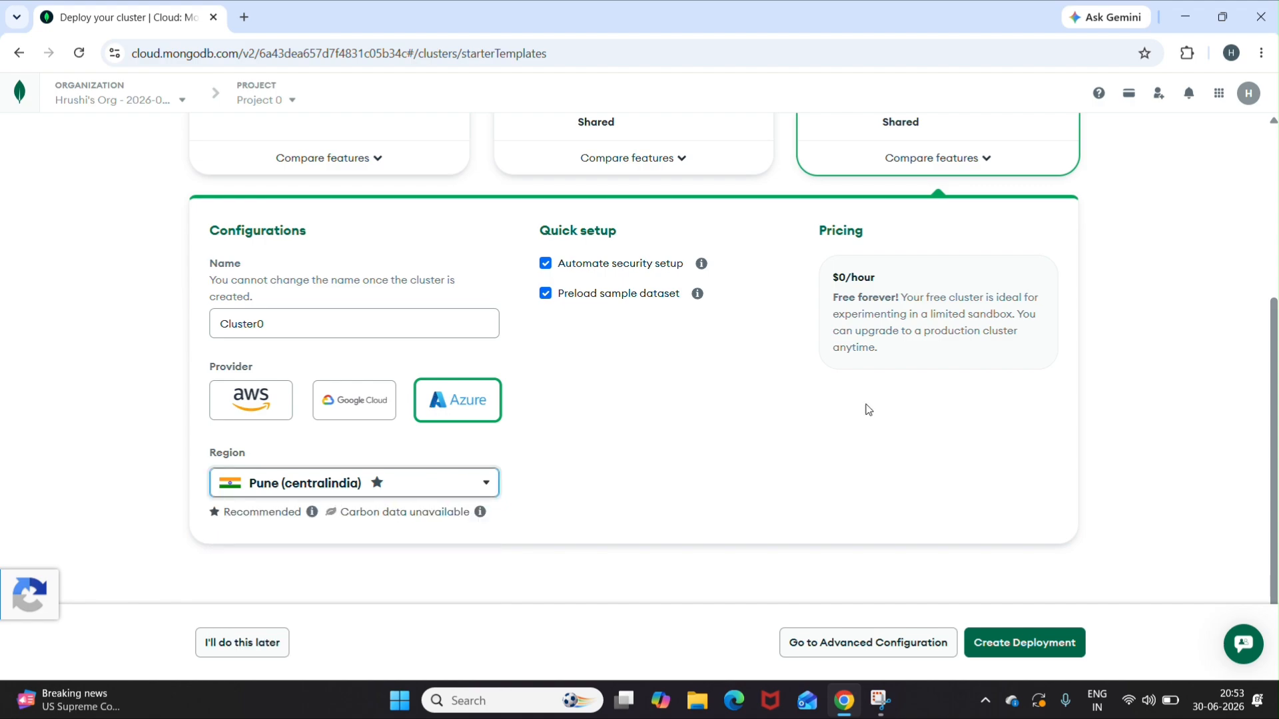
scroll(1208, 466, down, 1)
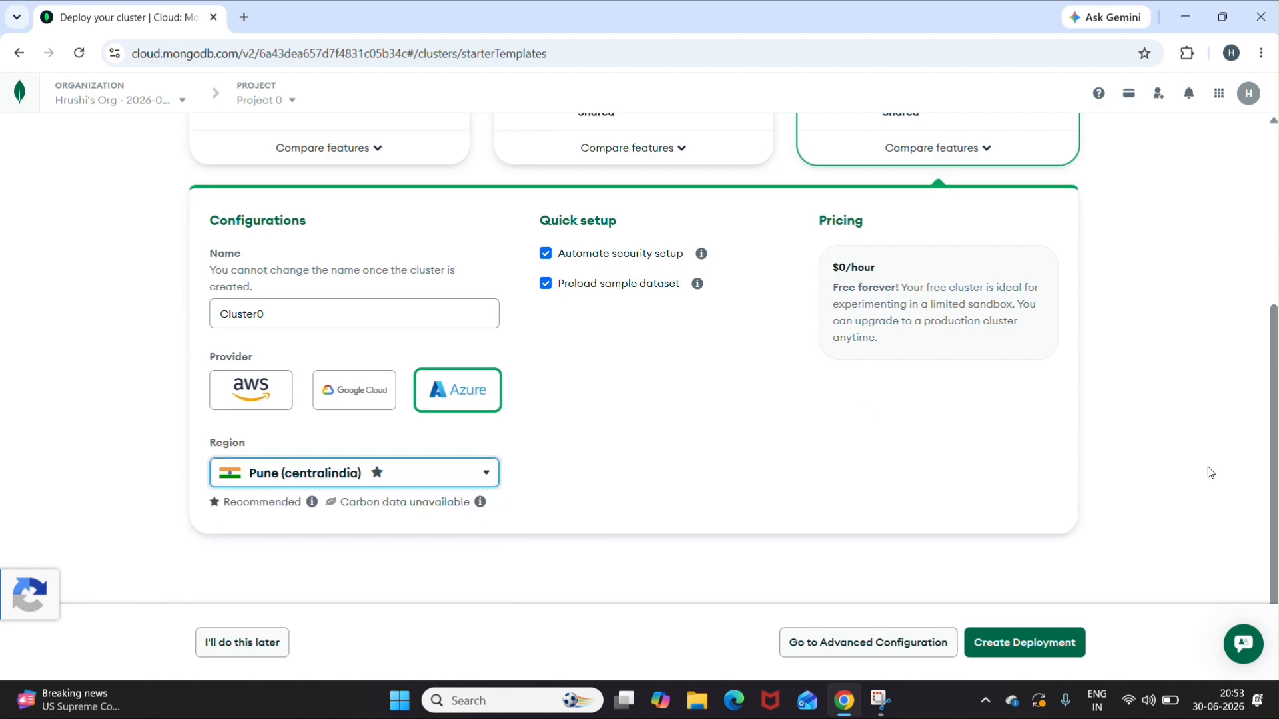
click(1038, 642)
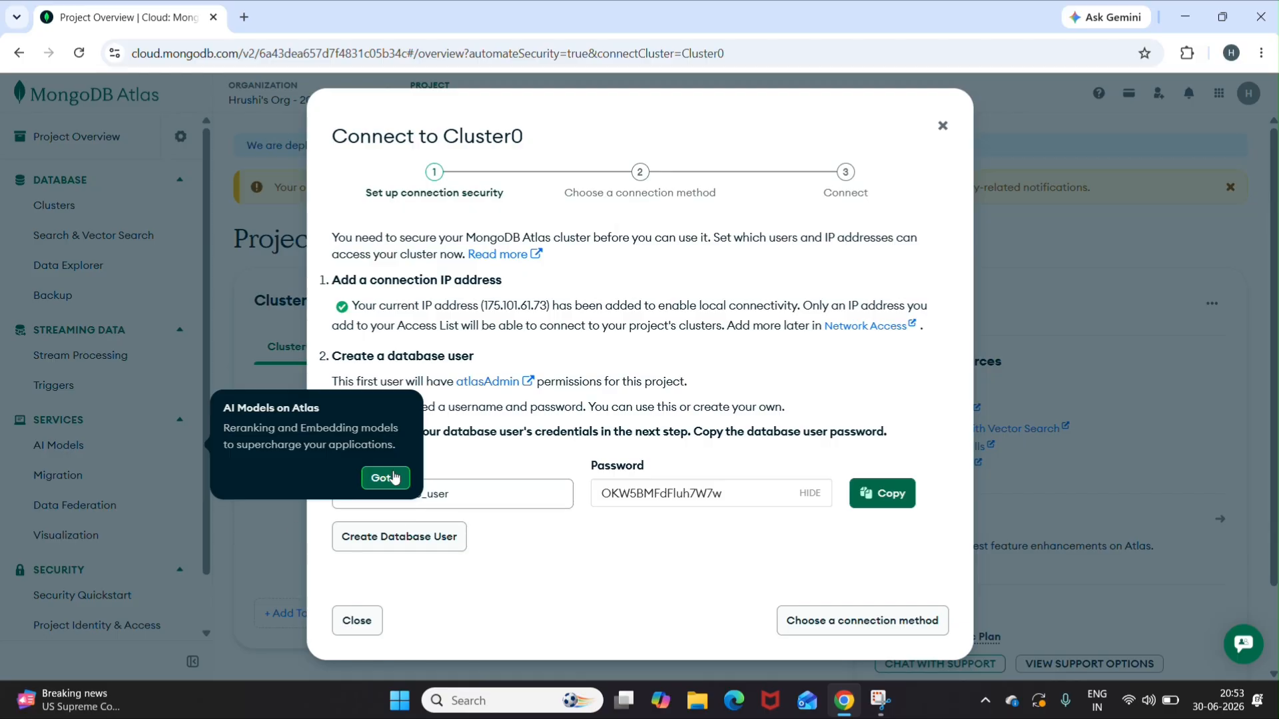
Step: Dismiss the AI Models announcement and shorten the suggested database username
click(386, 479)
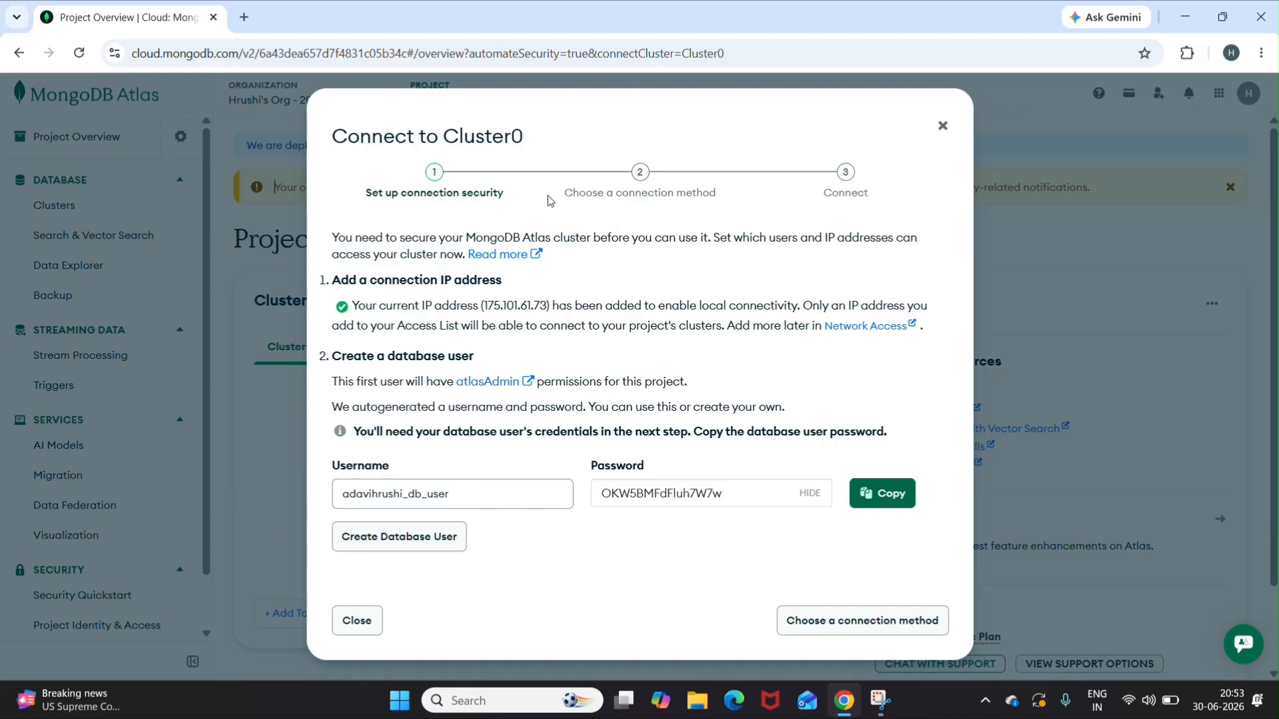
click(476, 495)
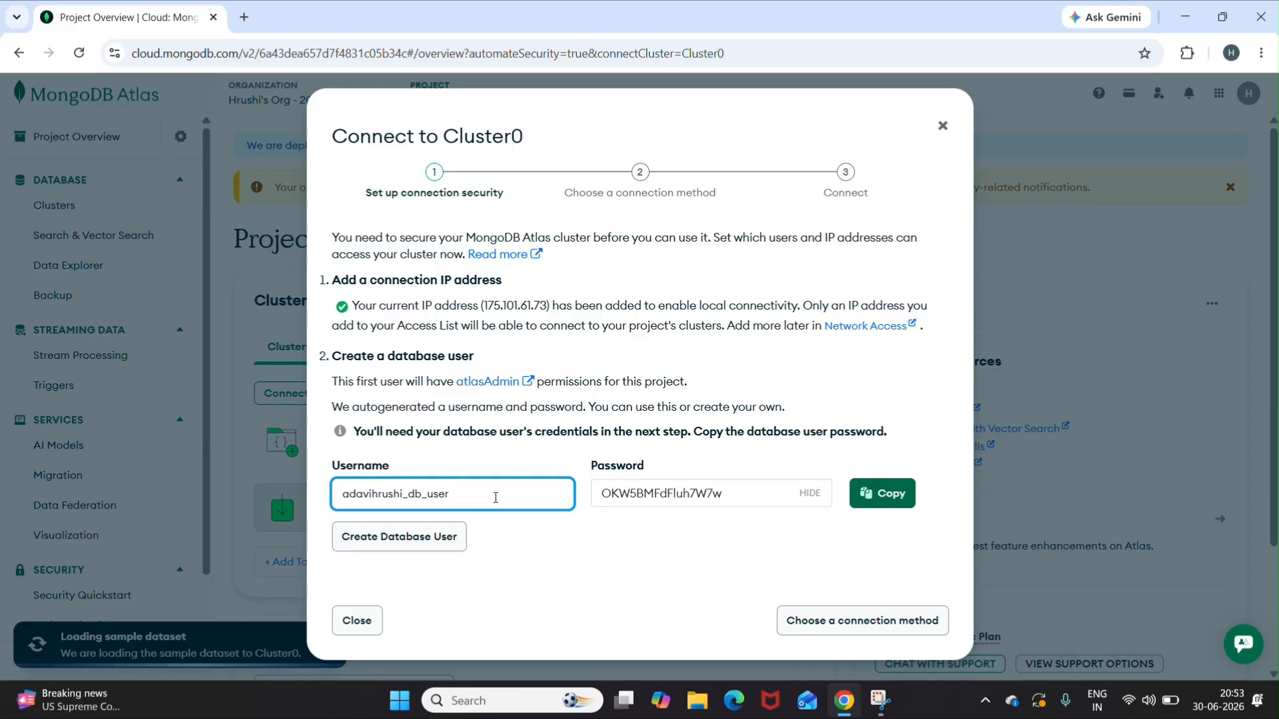
click(809, 493)
click(521, 492)
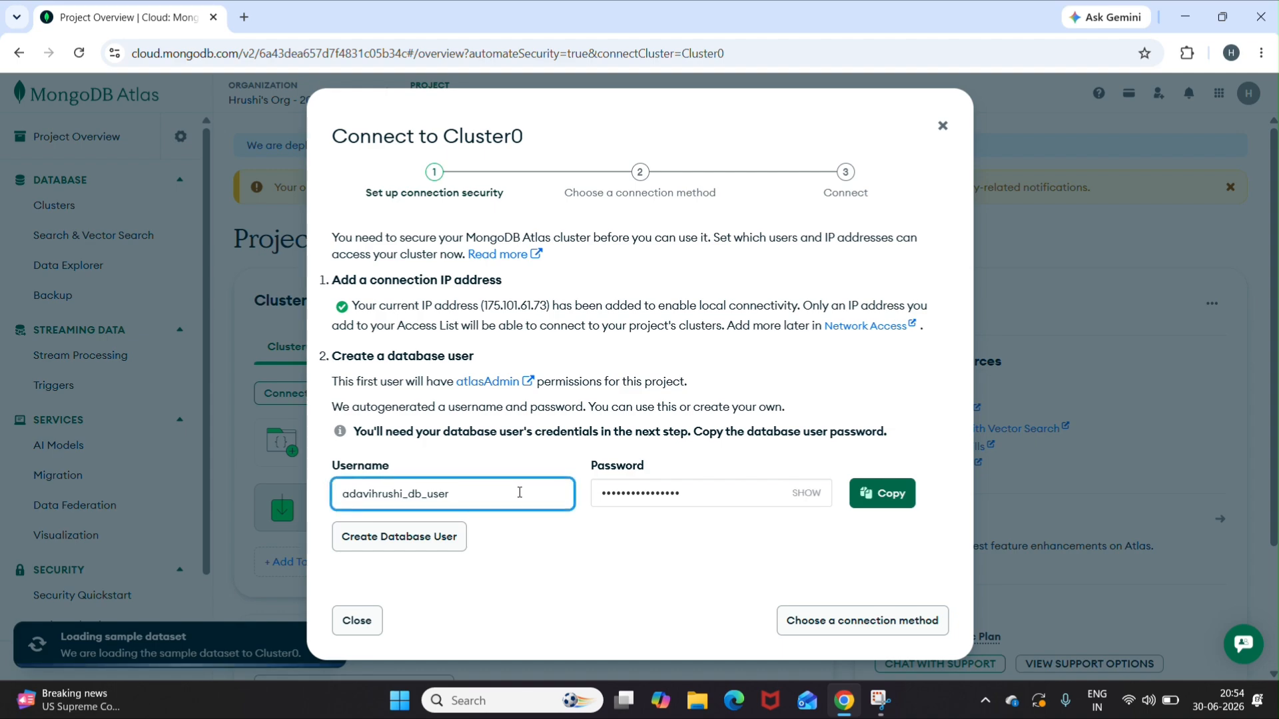
key(BackSpace)
key(BackSpace)
key(BackSpace)
key(BackSpace)
key(BackSpace)
key(BackSpace)
key(BackSpace)
key(BackSpace)
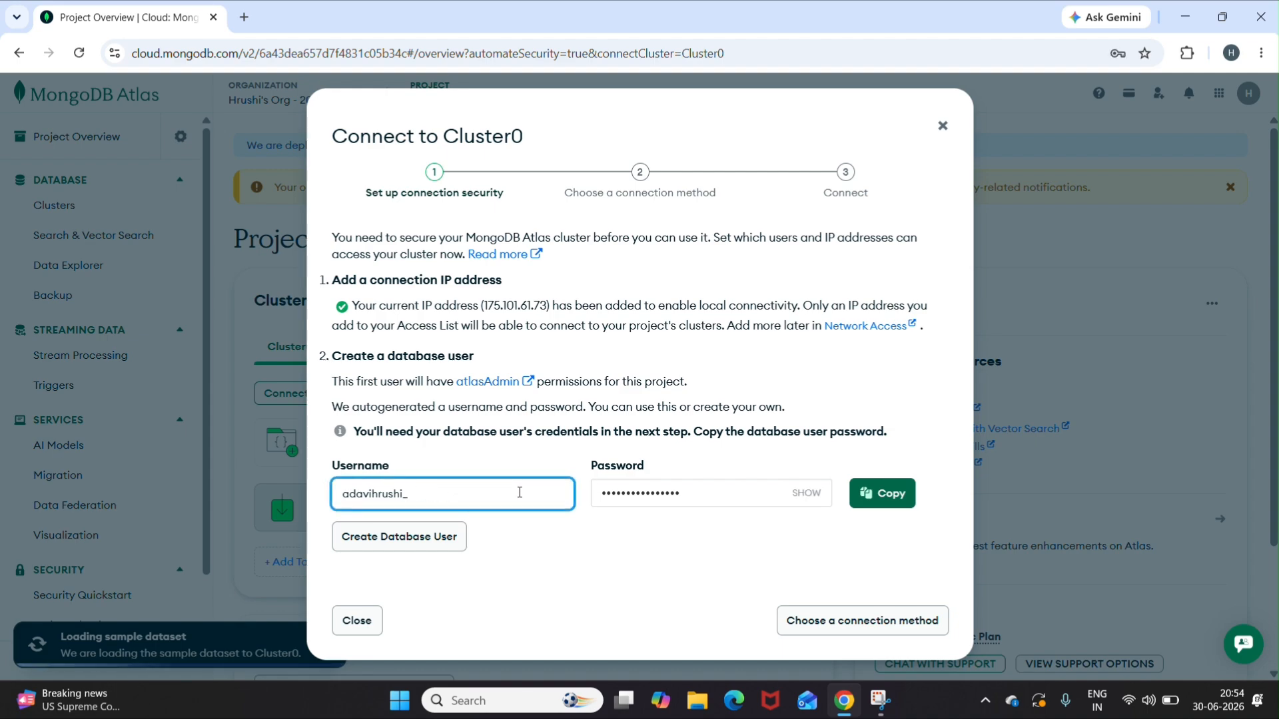
Step: Replace the autogenerated password with your own password and check it
click(705, 497)
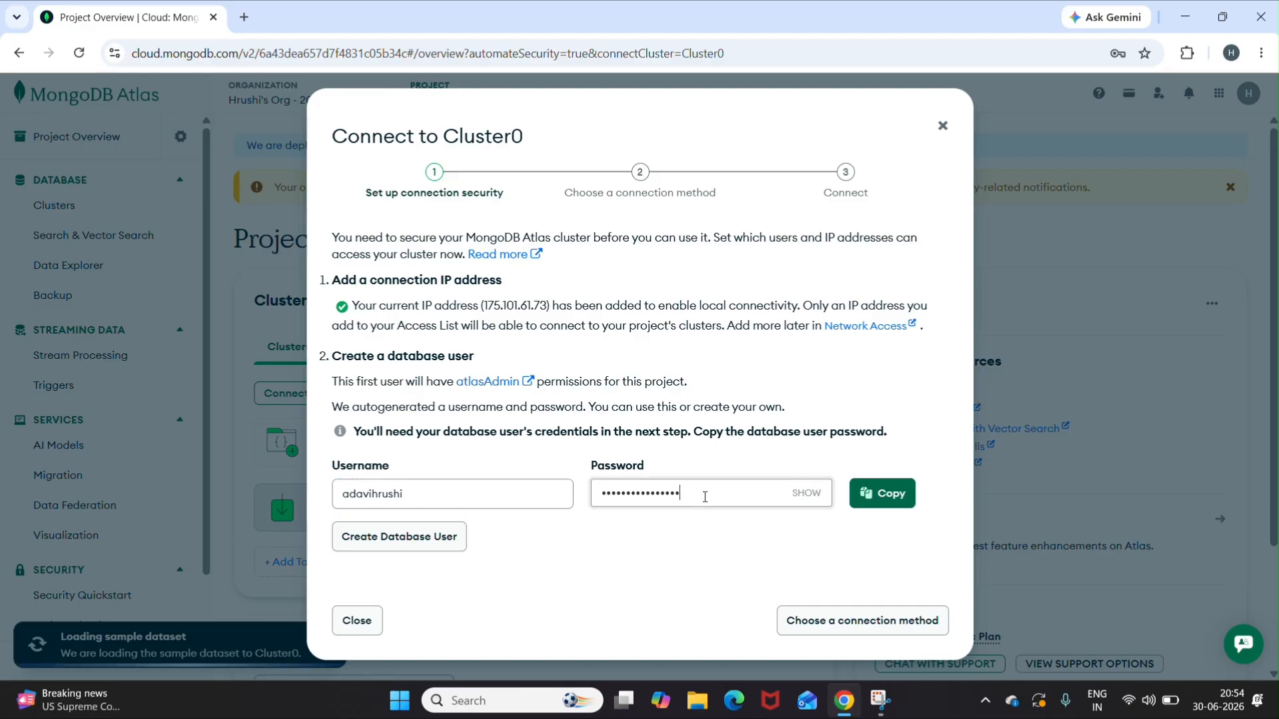
key(BackSpace)
key(BackSpace)
key(BackSpace)
key(BackSpace)
key(BackSpace)
key(BackSpace)
key(BackSpace)
key(BackSpace)
key(BackSpace)
key(BackSpace)
key(BackSpace)
key(BackSpace)
key(BackSpace)
key(BackSpace)
key(BackSpace)
key(BackSpace)
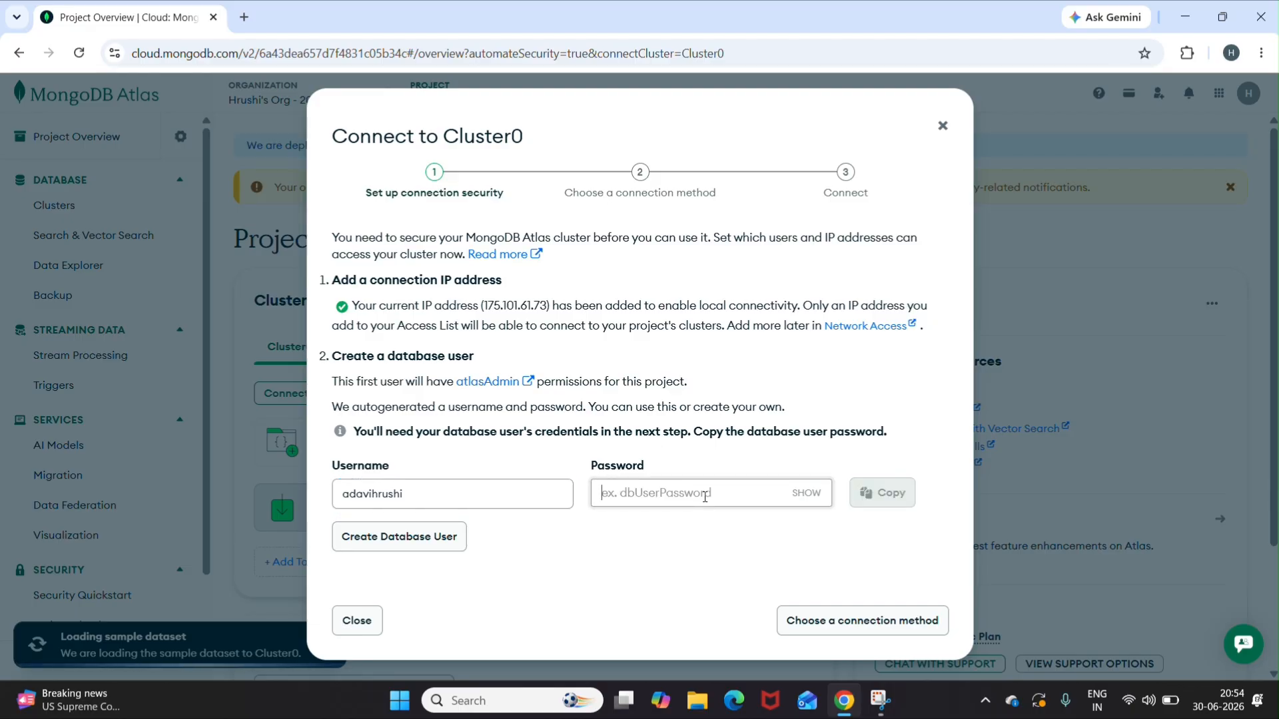
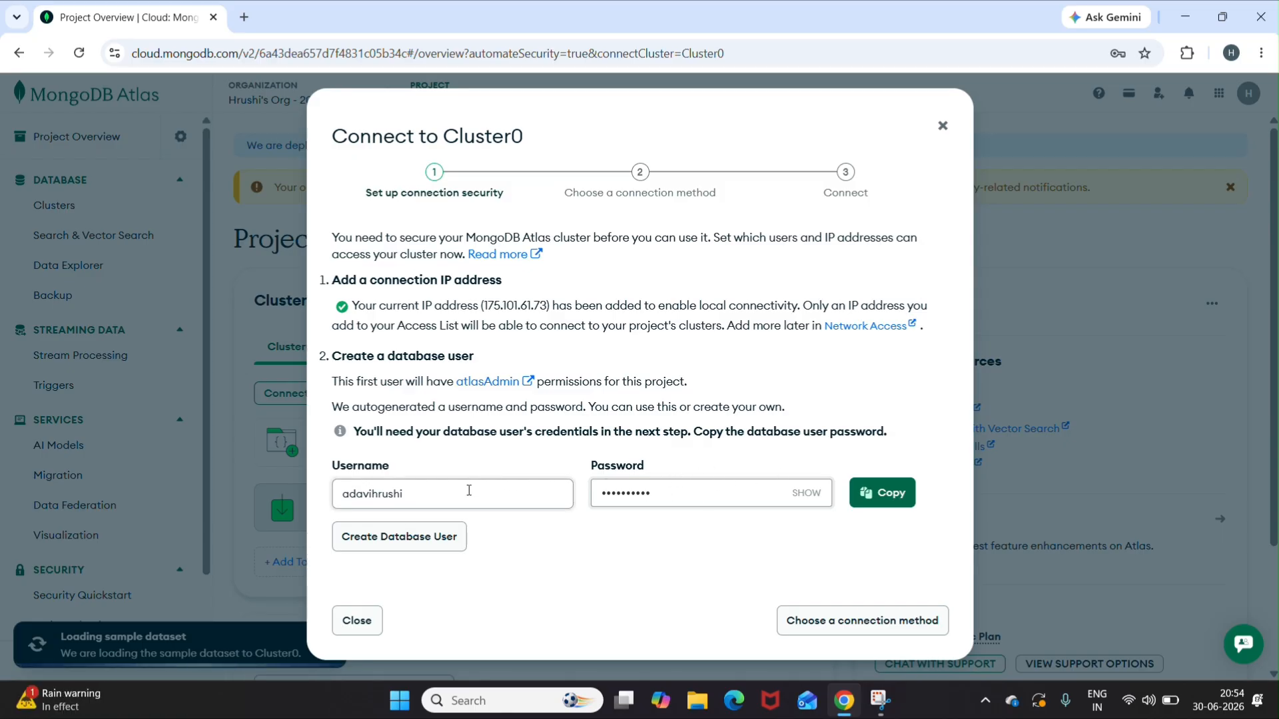
click(803, 494)
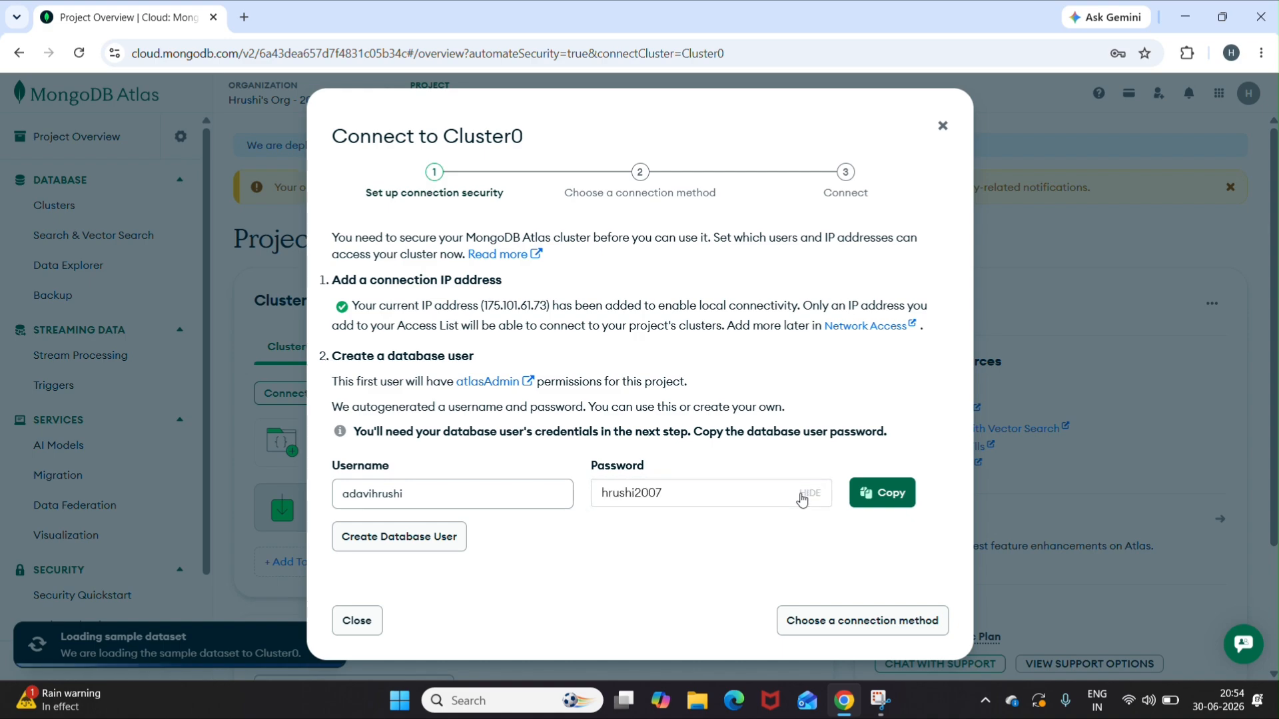
click(804, 494)
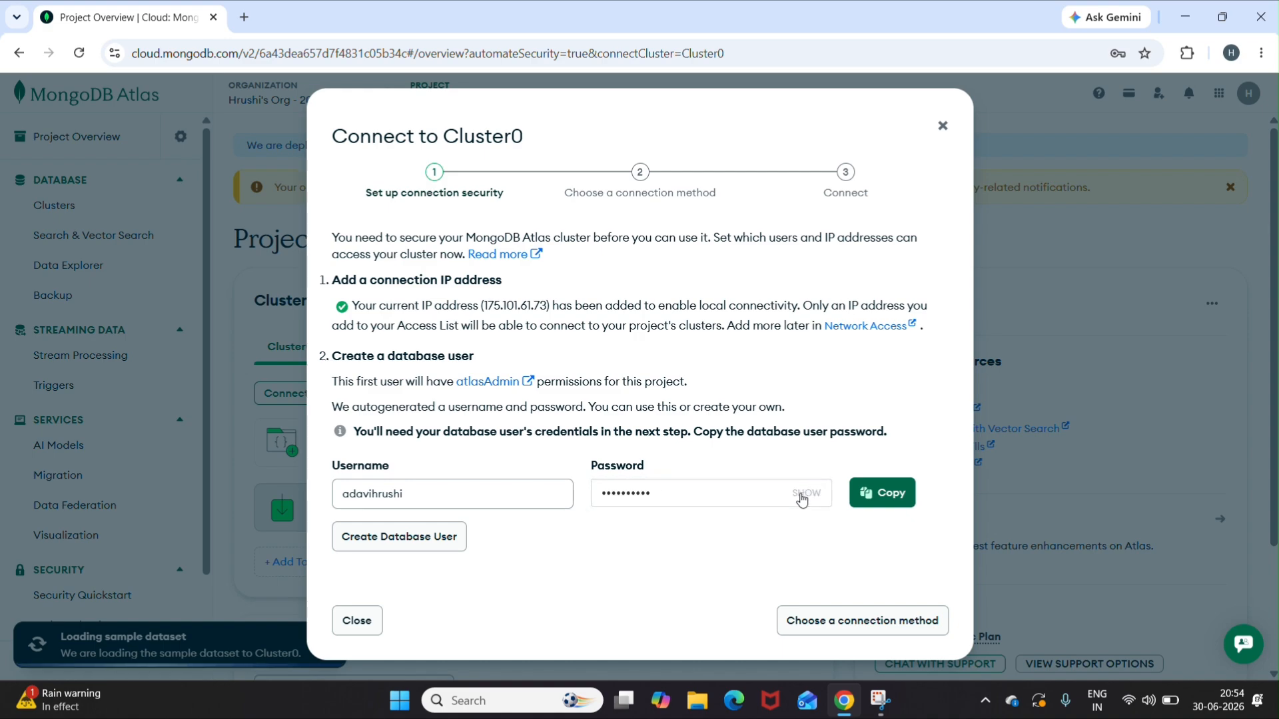
Step: Copy the password, create the database user, decline the browser save prompt, and continue
click(882, 496)
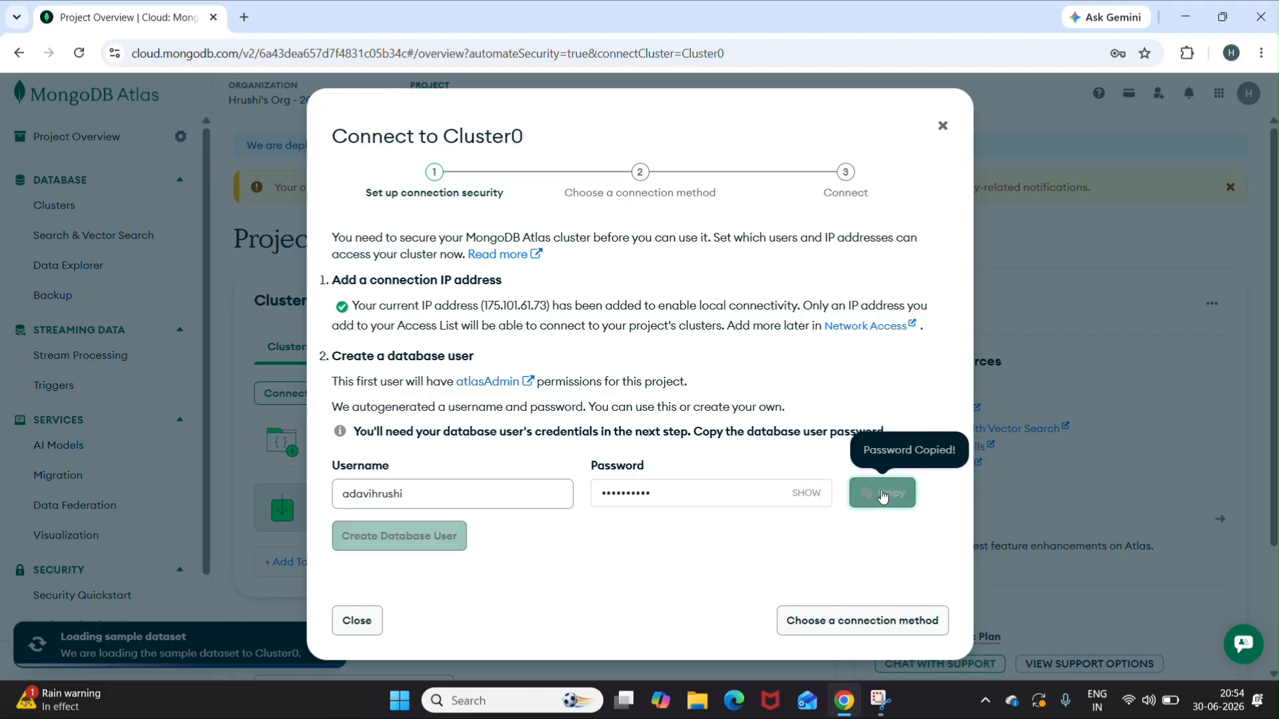
click(889, 497)
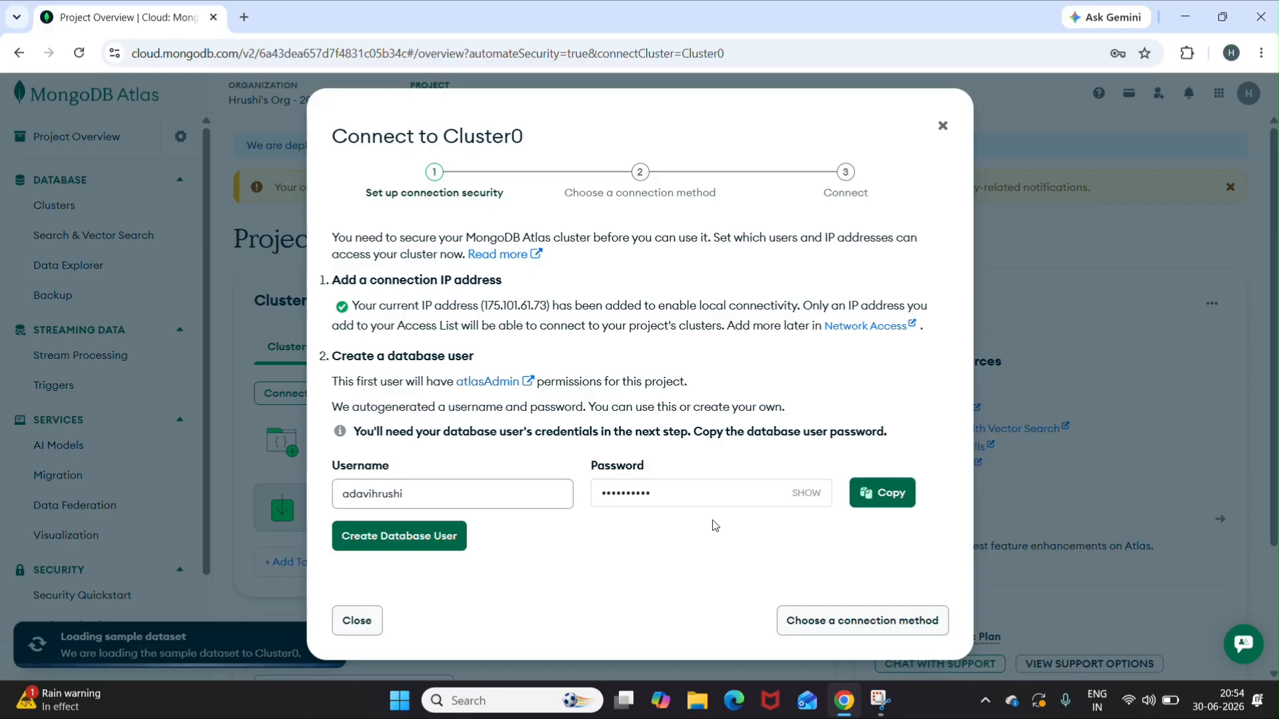
click(417, 539)
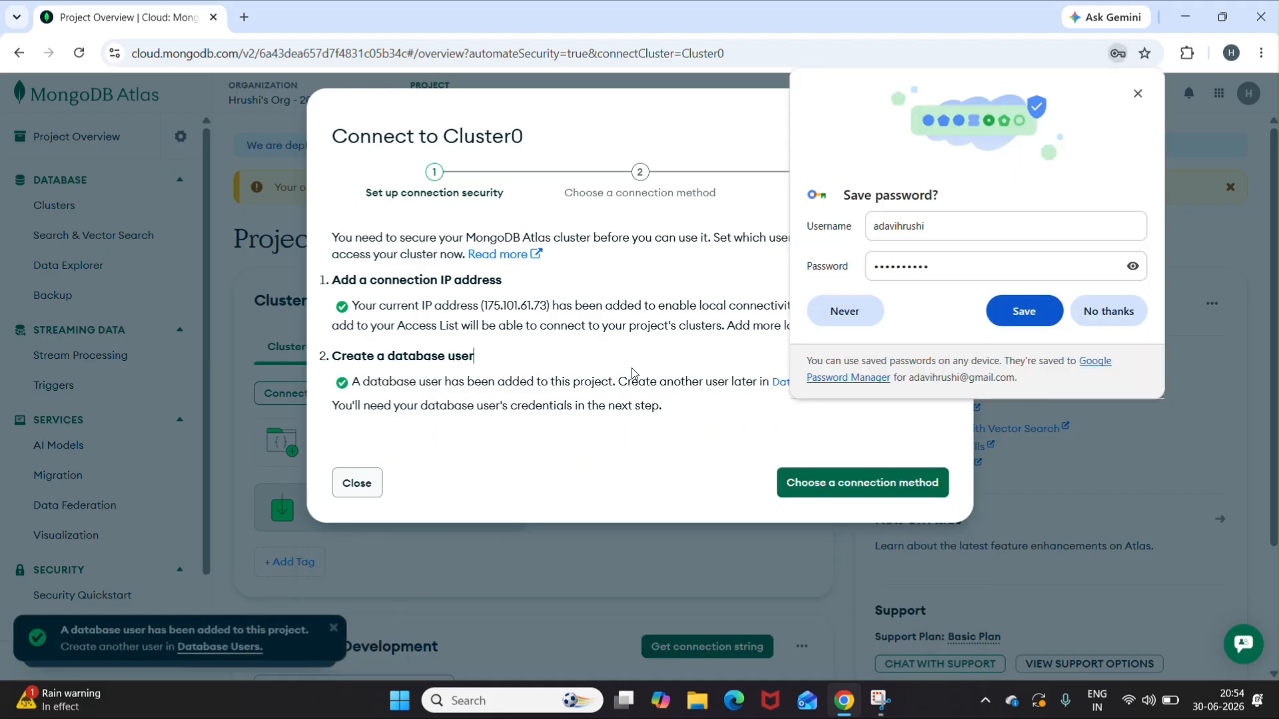
click(1084, 315)
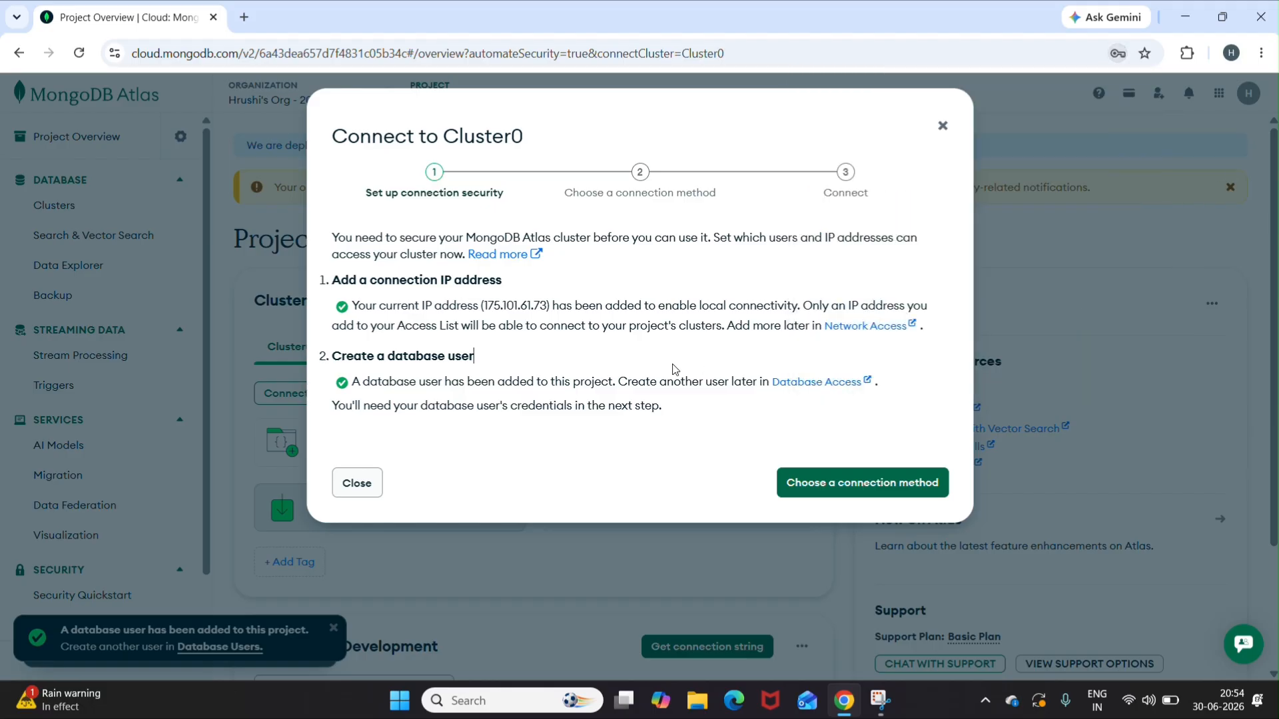
click(822, 487)
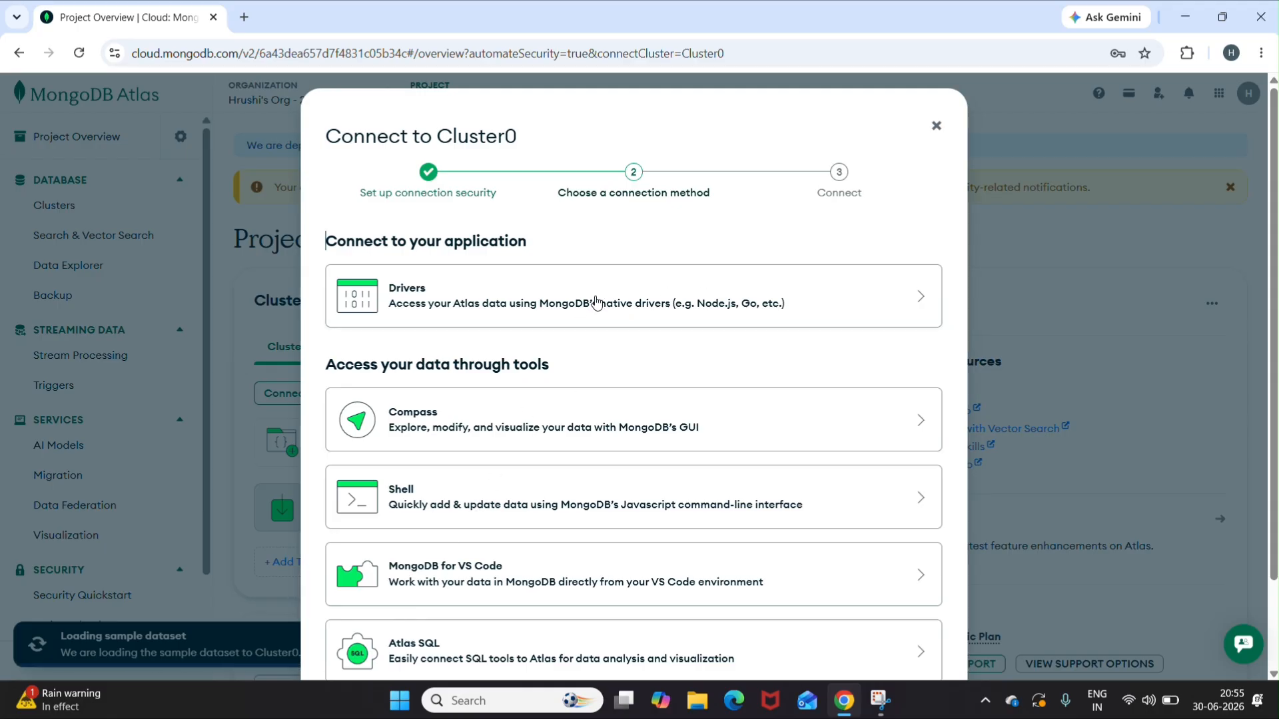
Step: Choose Compass and copy the Cluster0 mongodb+srv connection string
click(523, 418)
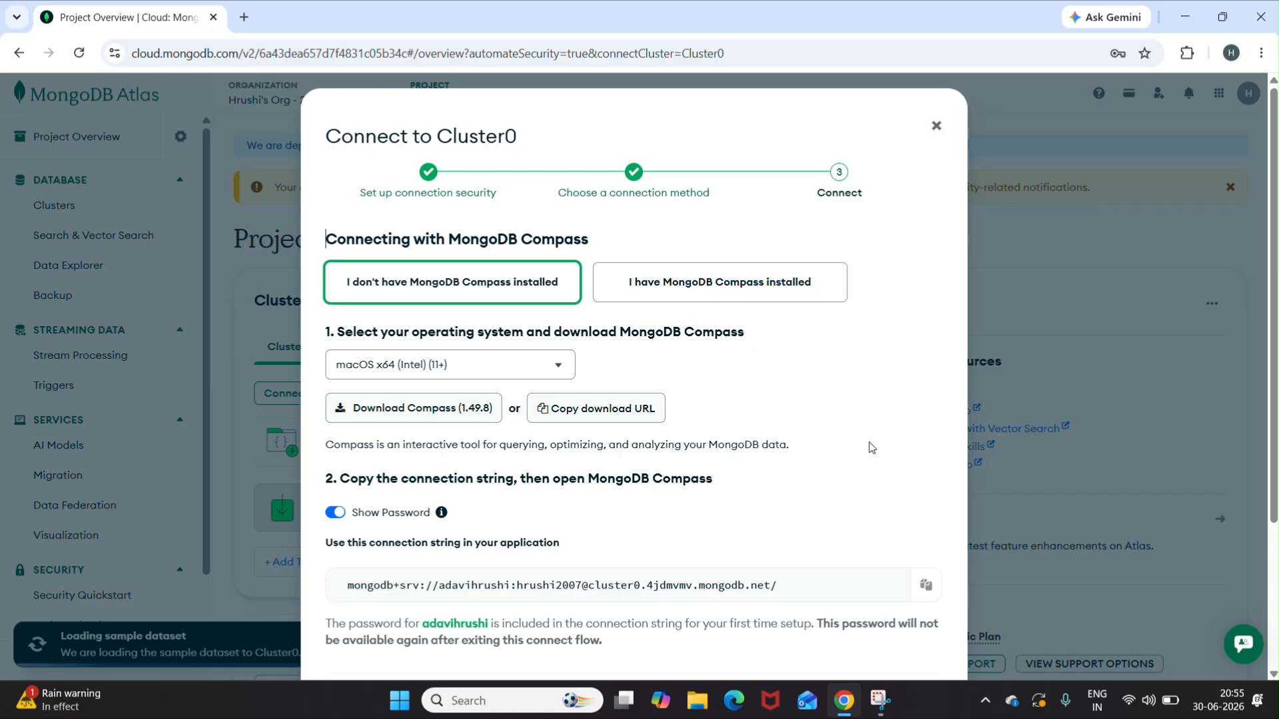
click(927, 586)
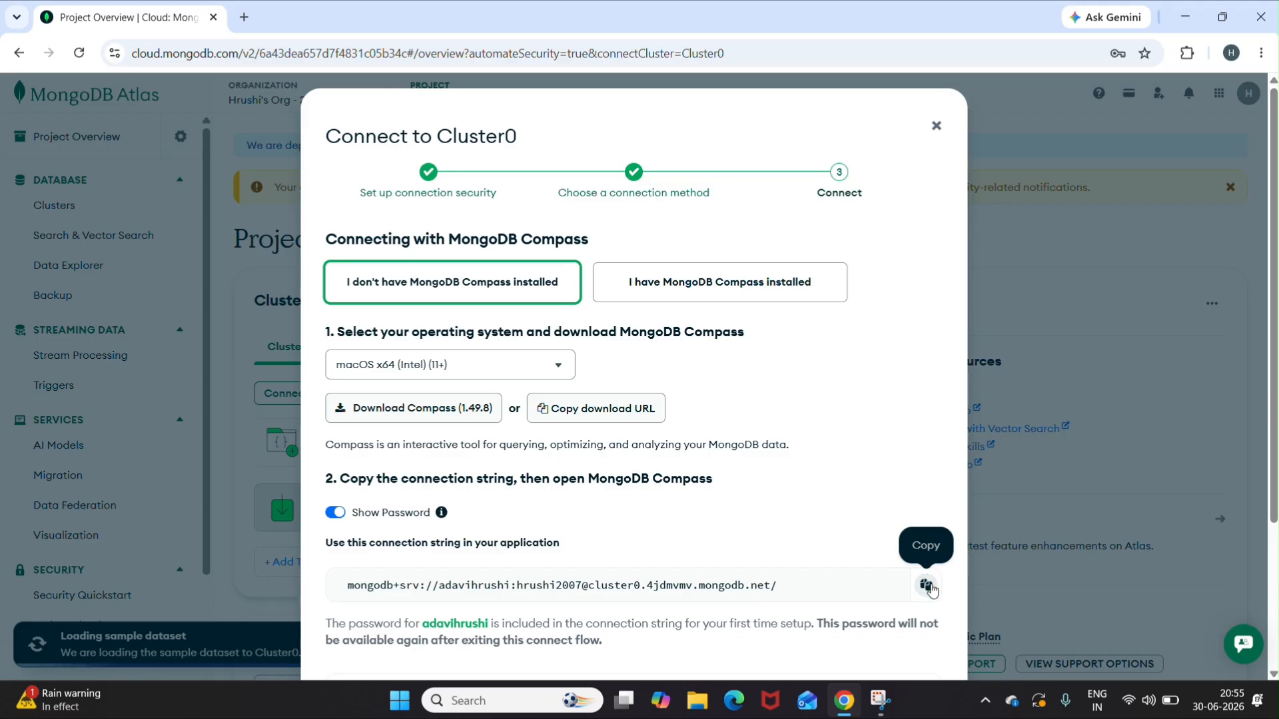
click(566, 699)
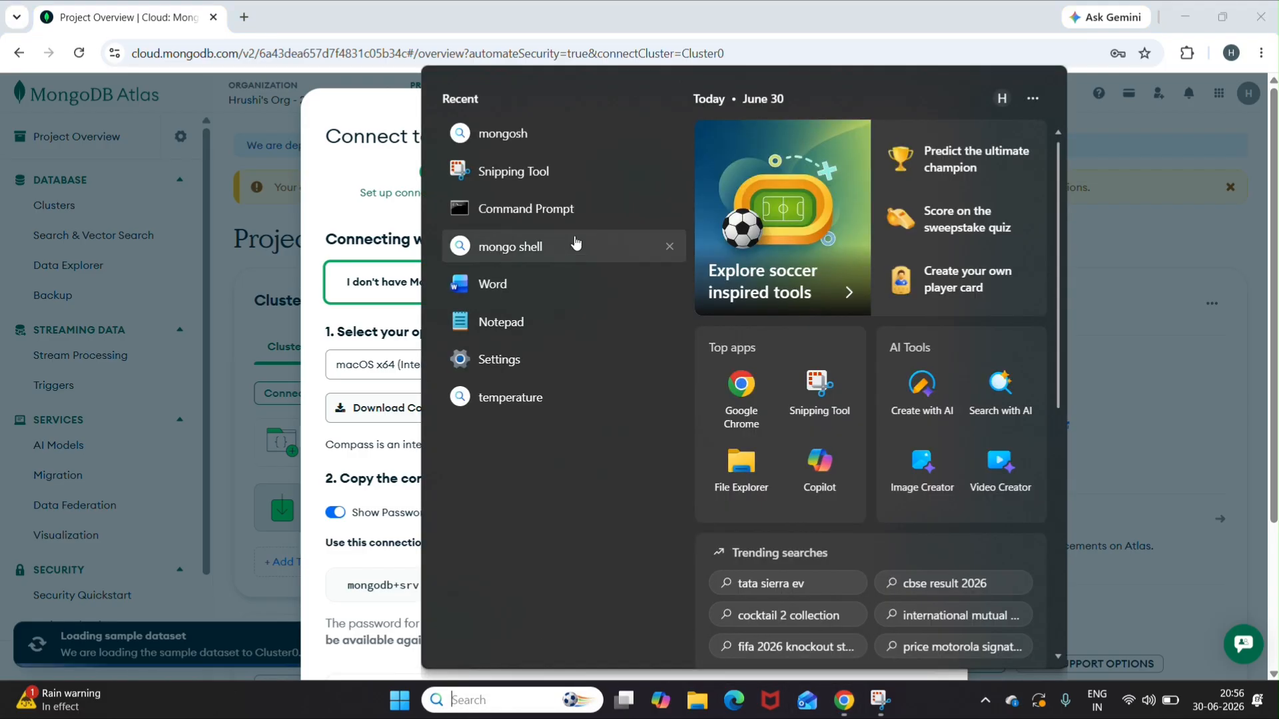
Step: Search Windows for 'mongo' and launch MongoDB Compass
text(mon)
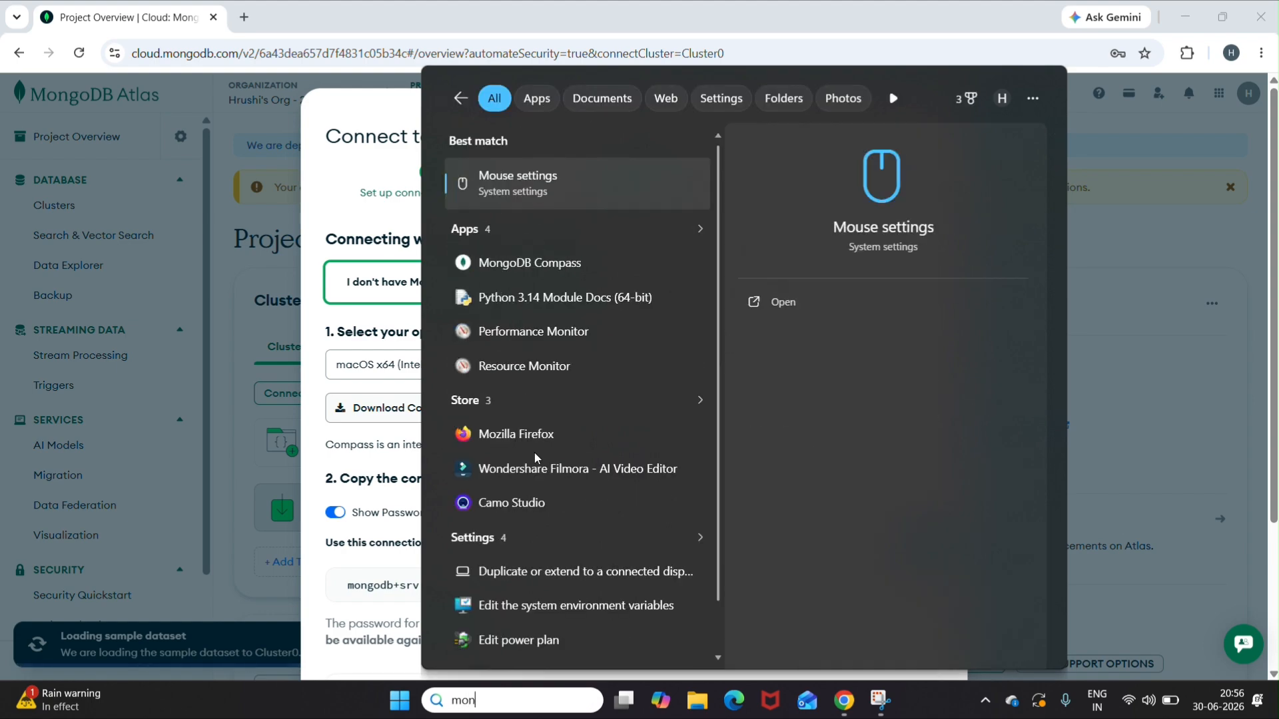
text(go)
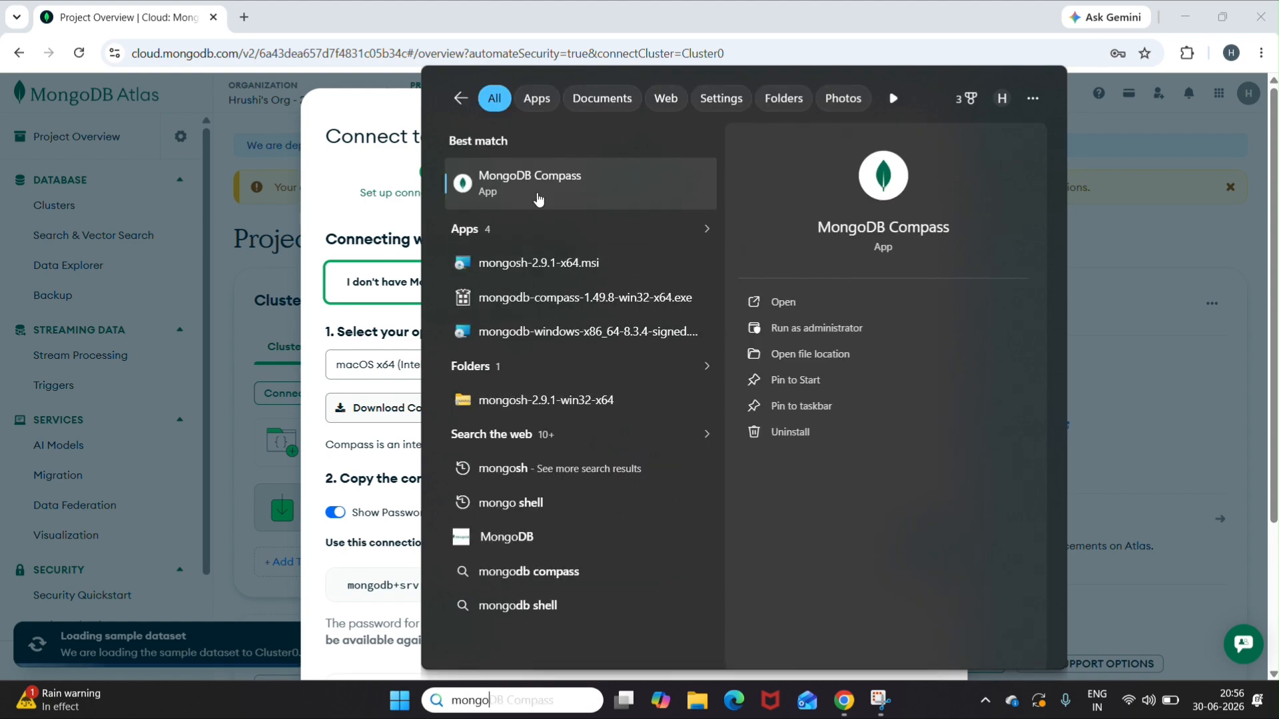
click(539, 198)
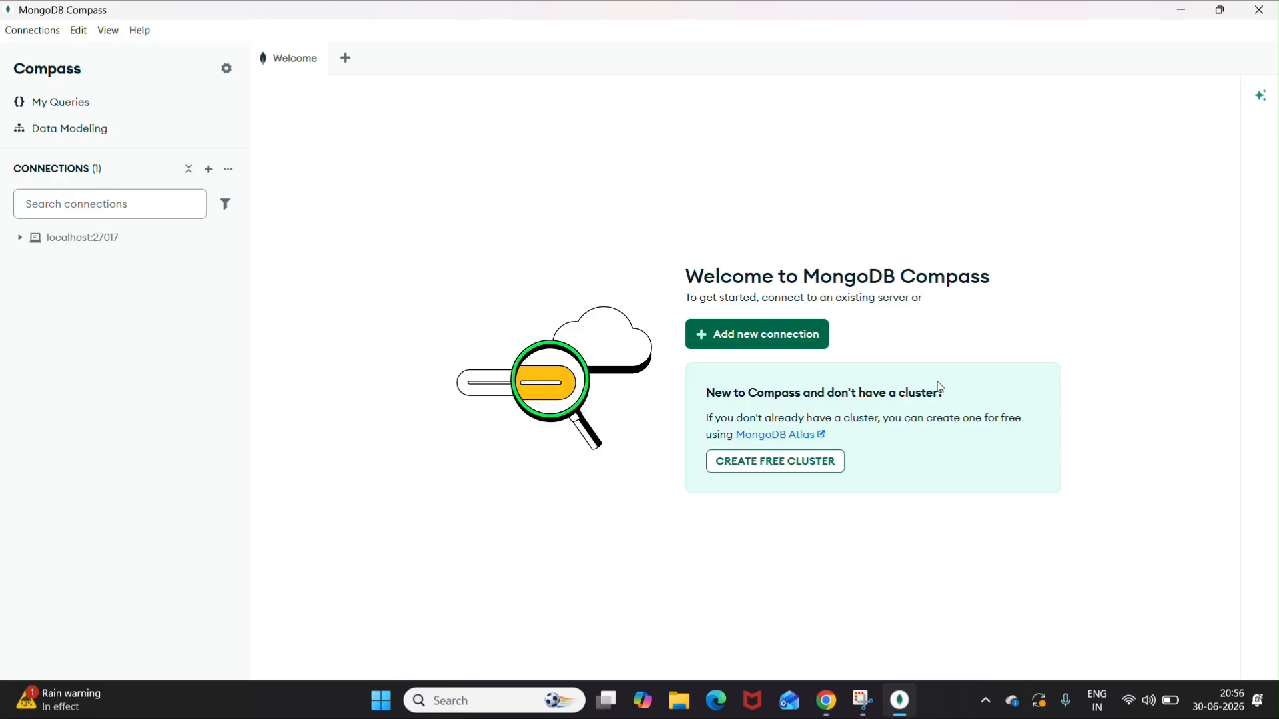
Step: Add a new connection from the pasted Atlas string and connect to cluster0.4jdmvmv.mongodb.net
click(705, 338)
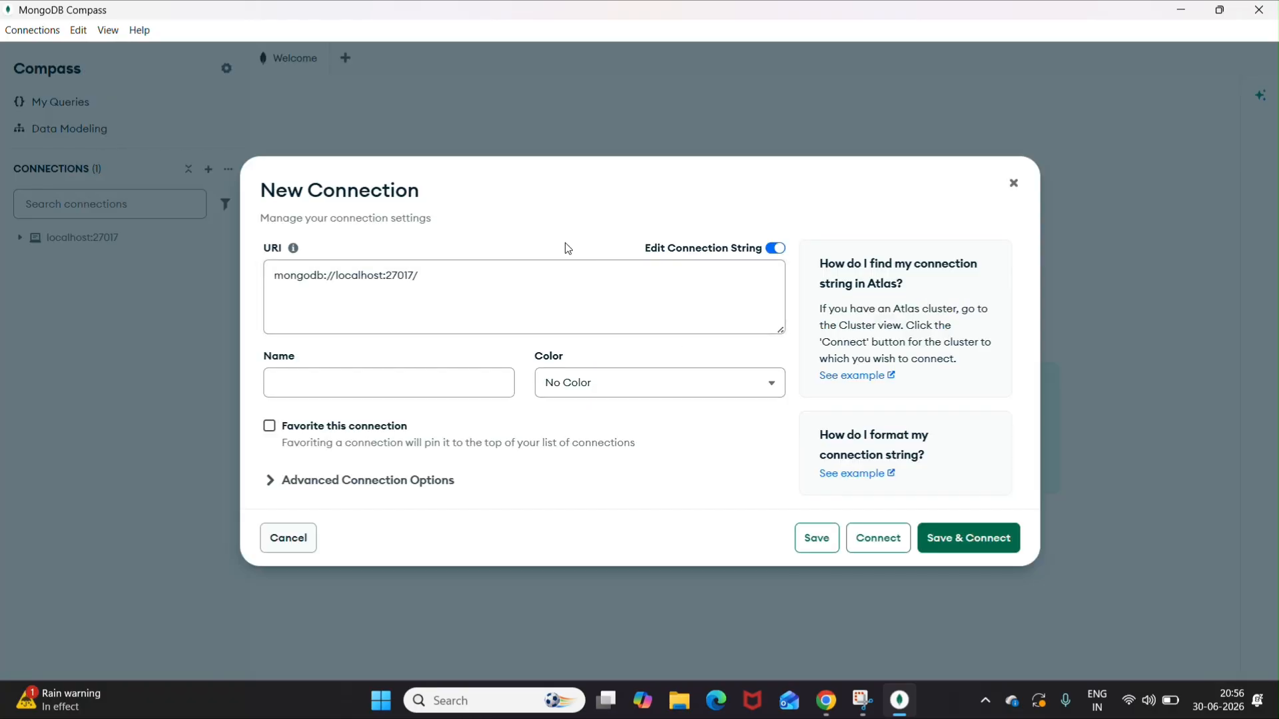
click(554, 277)
key(BackSpace)
key(ctrl+a)
key(BackSpace)
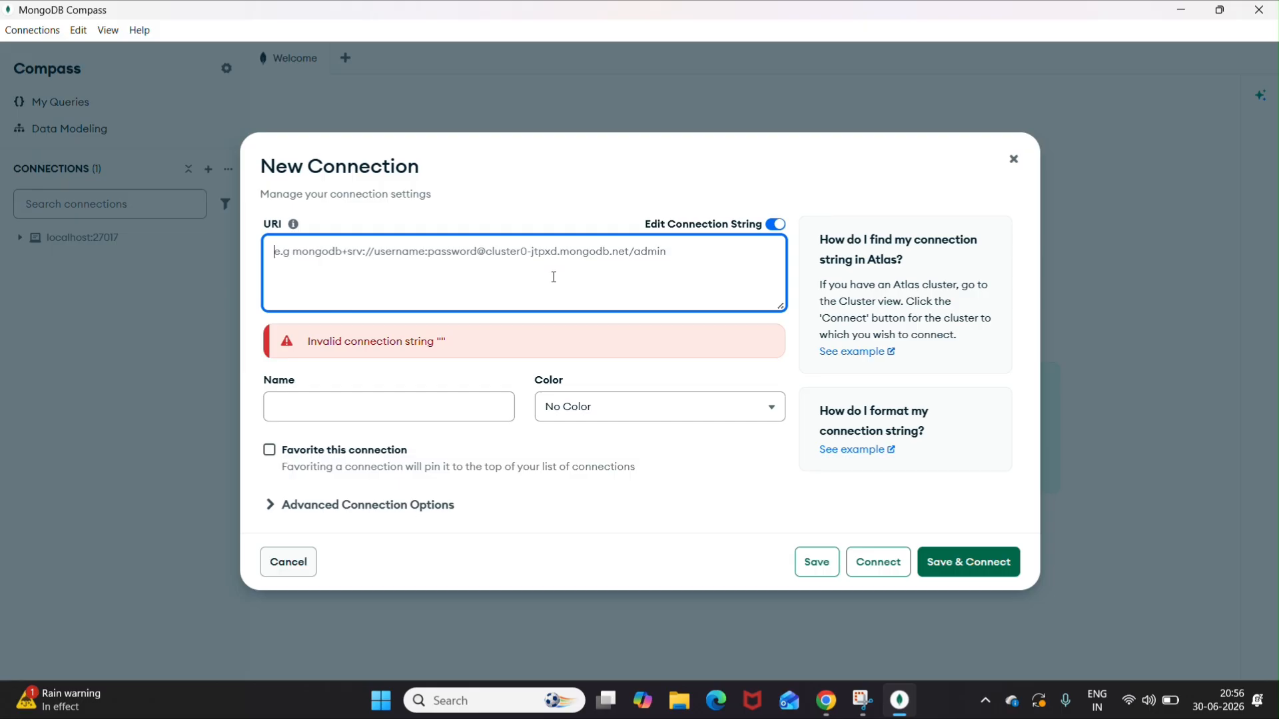
key(ctrl+v)
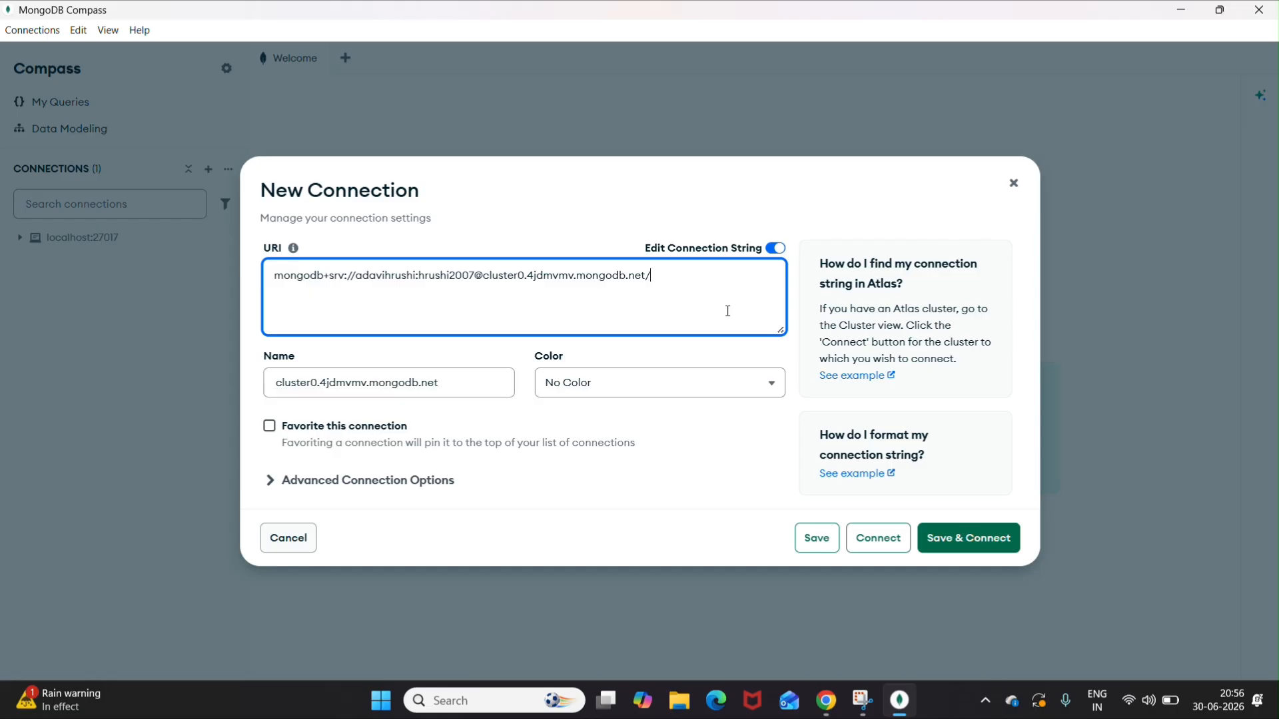
click(964, 532)
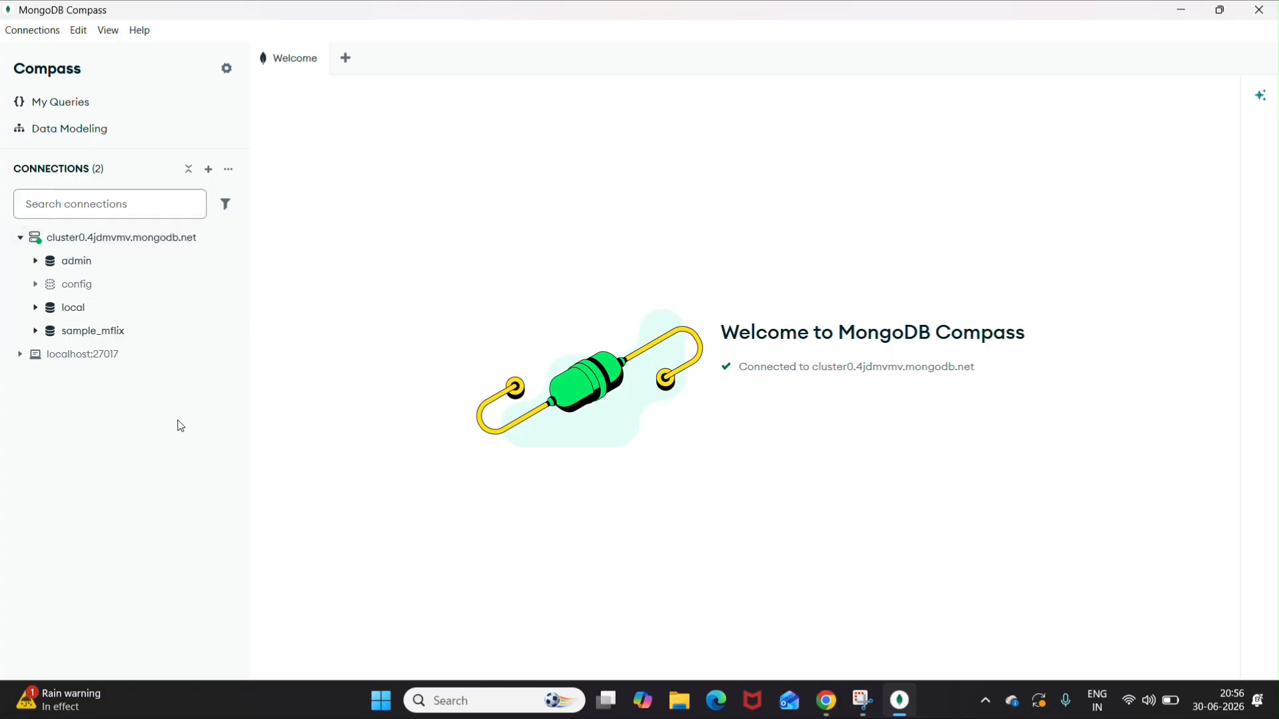
Step: Collapse the cluster's databases, connect localhost:27017, and disconnect the Atlas cluster
click(20, 239)
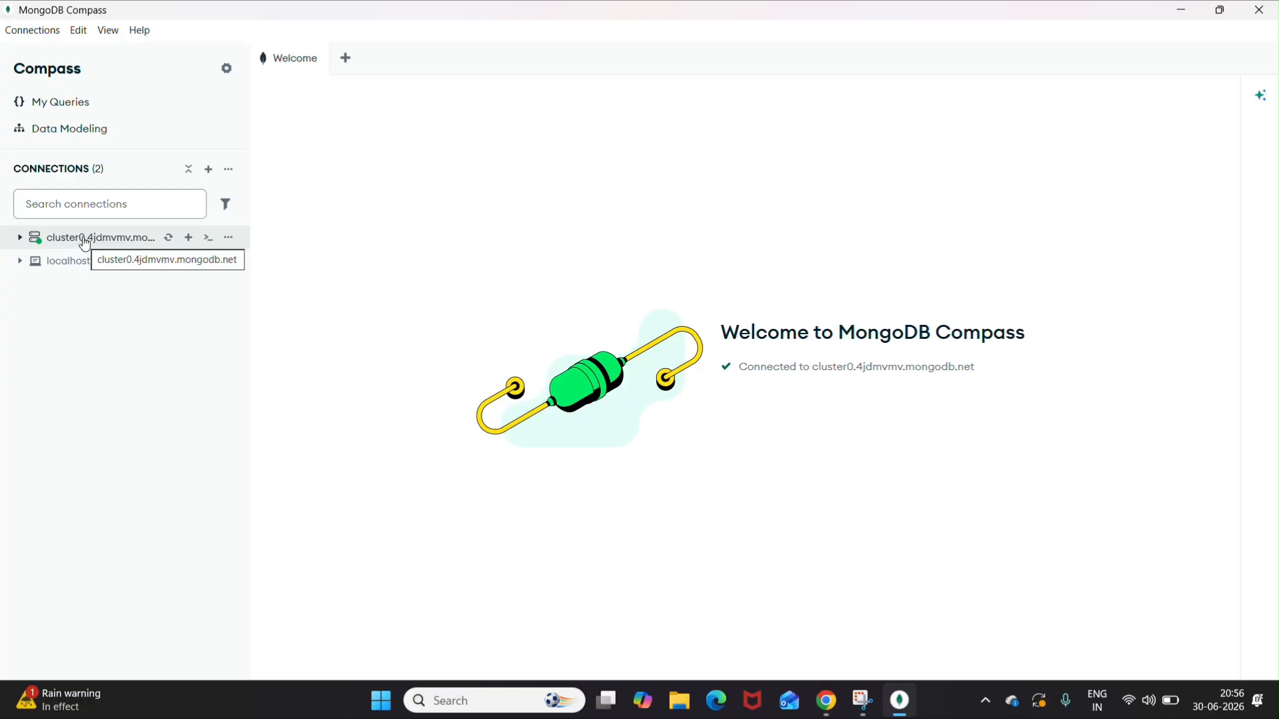
click(153, 265)
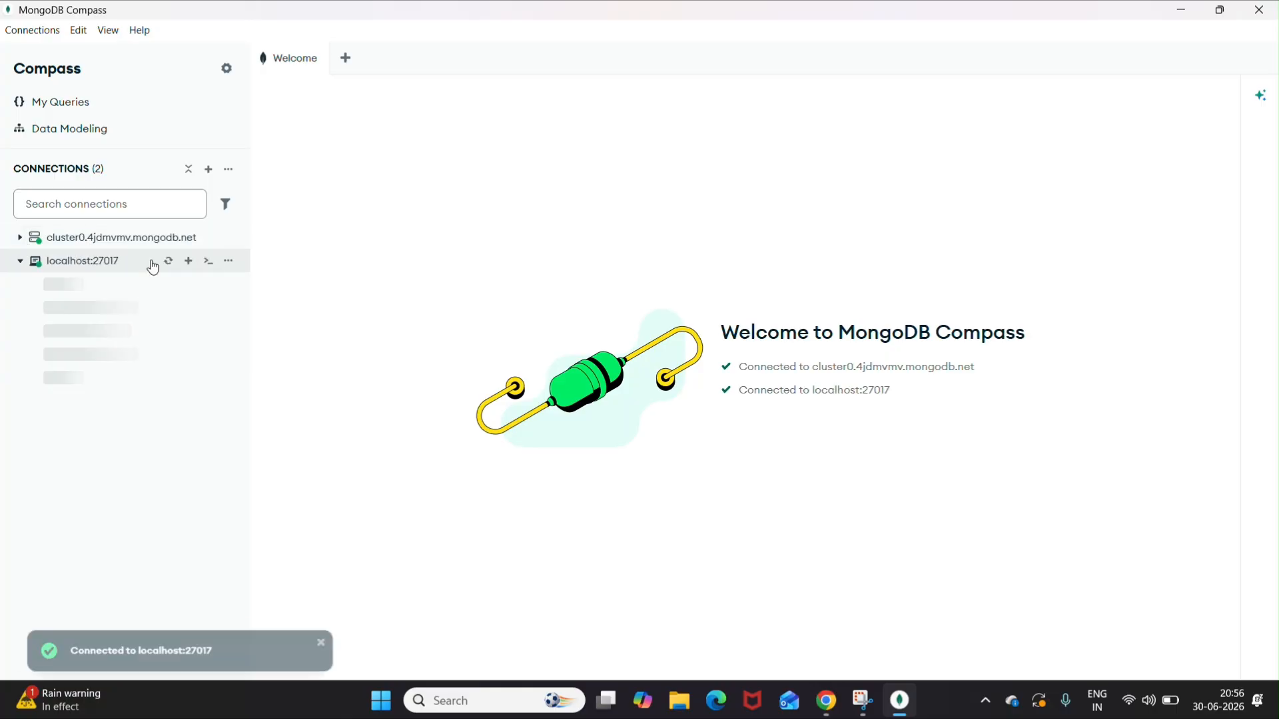
click(227, 238)
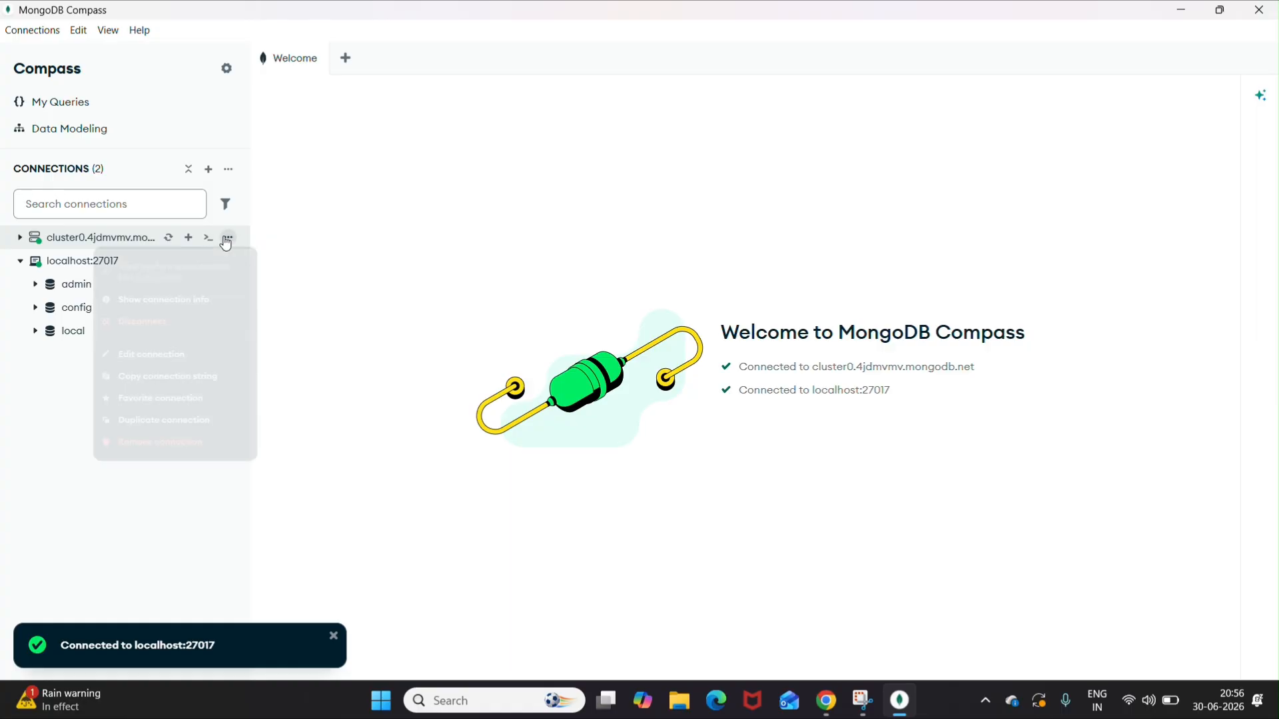
click(186, 342)
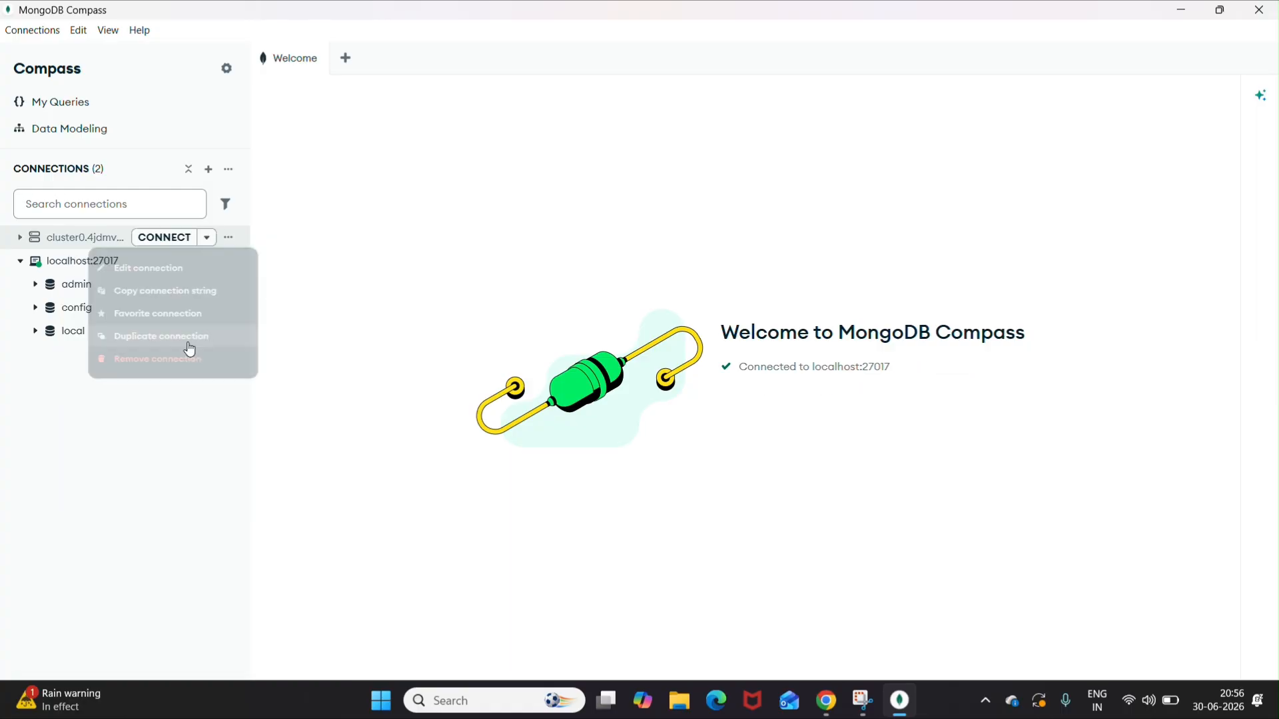
Step: Reconnect localhost:27017 and return to the Atlas Connect to Cluster0 page in Chrome
click(237, 263)
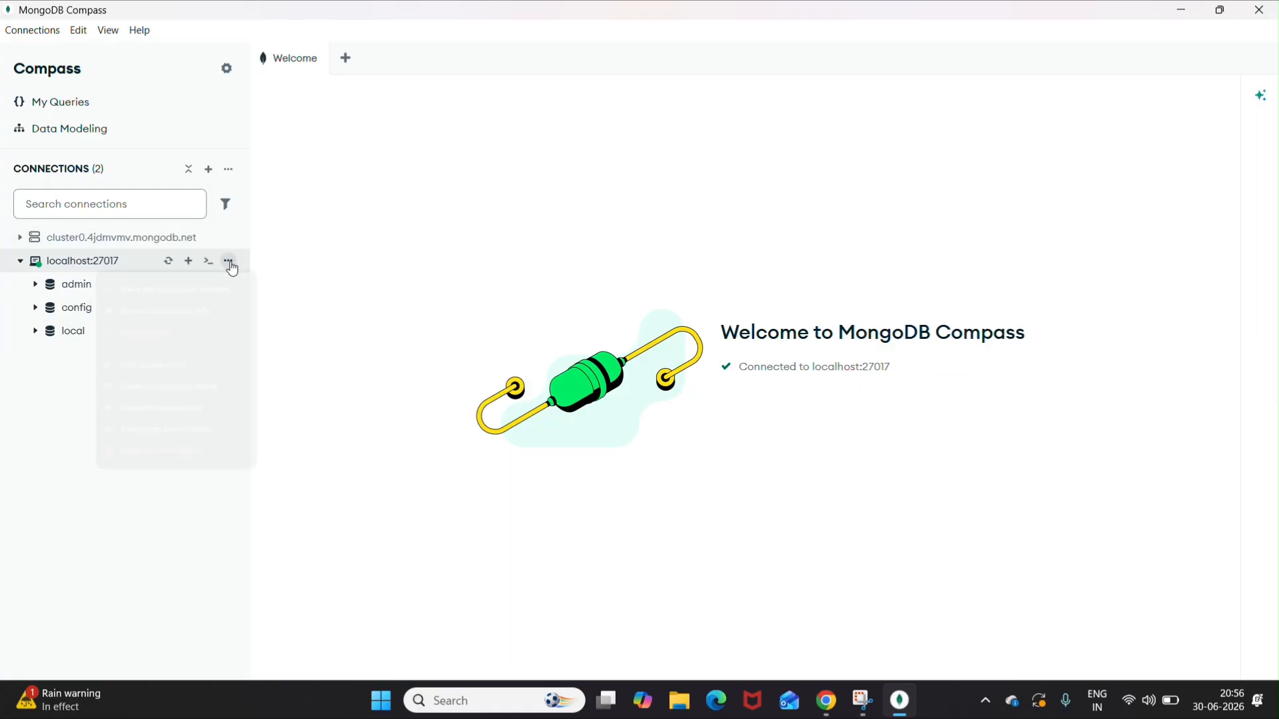
click(180, 355)
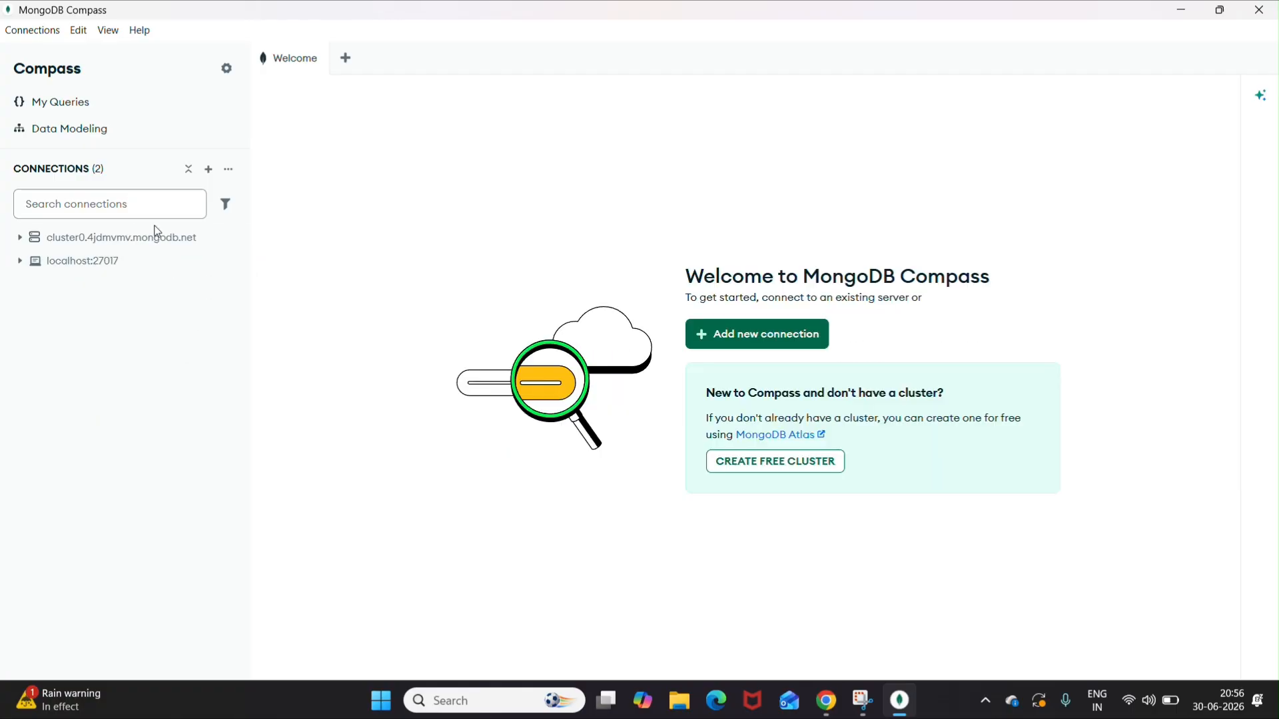
click(160, 262)
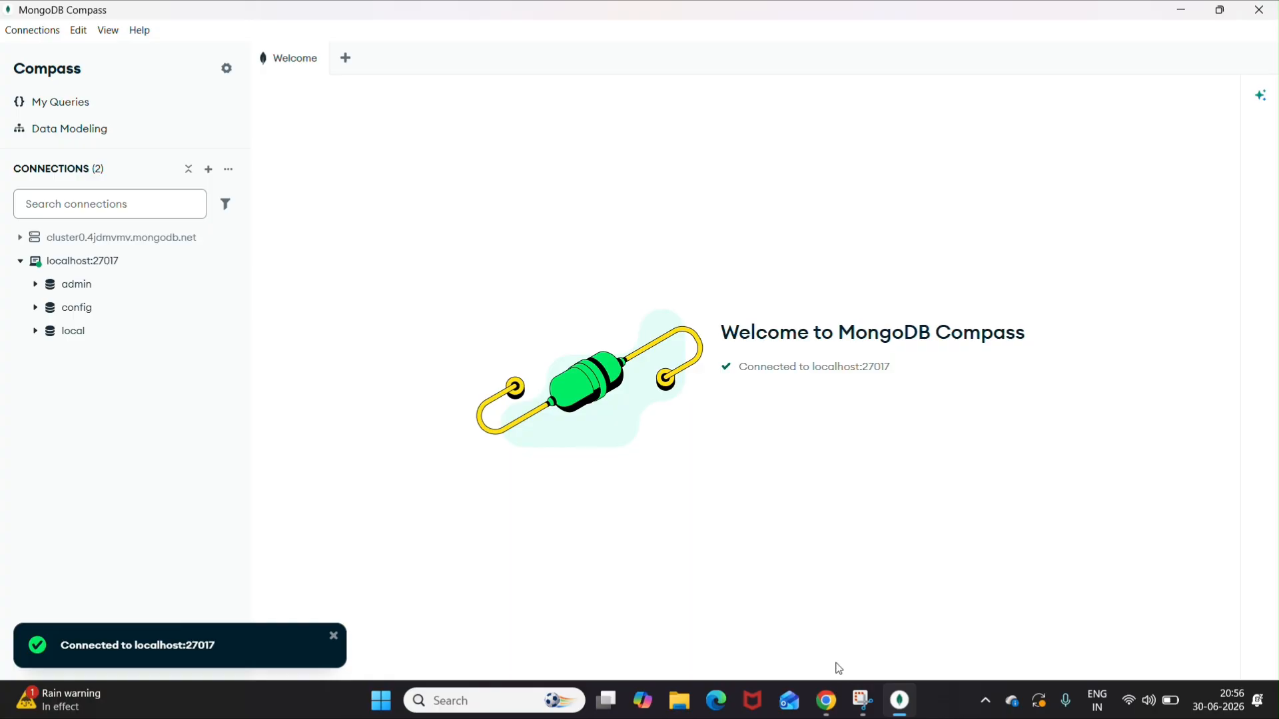
click(826, 701)
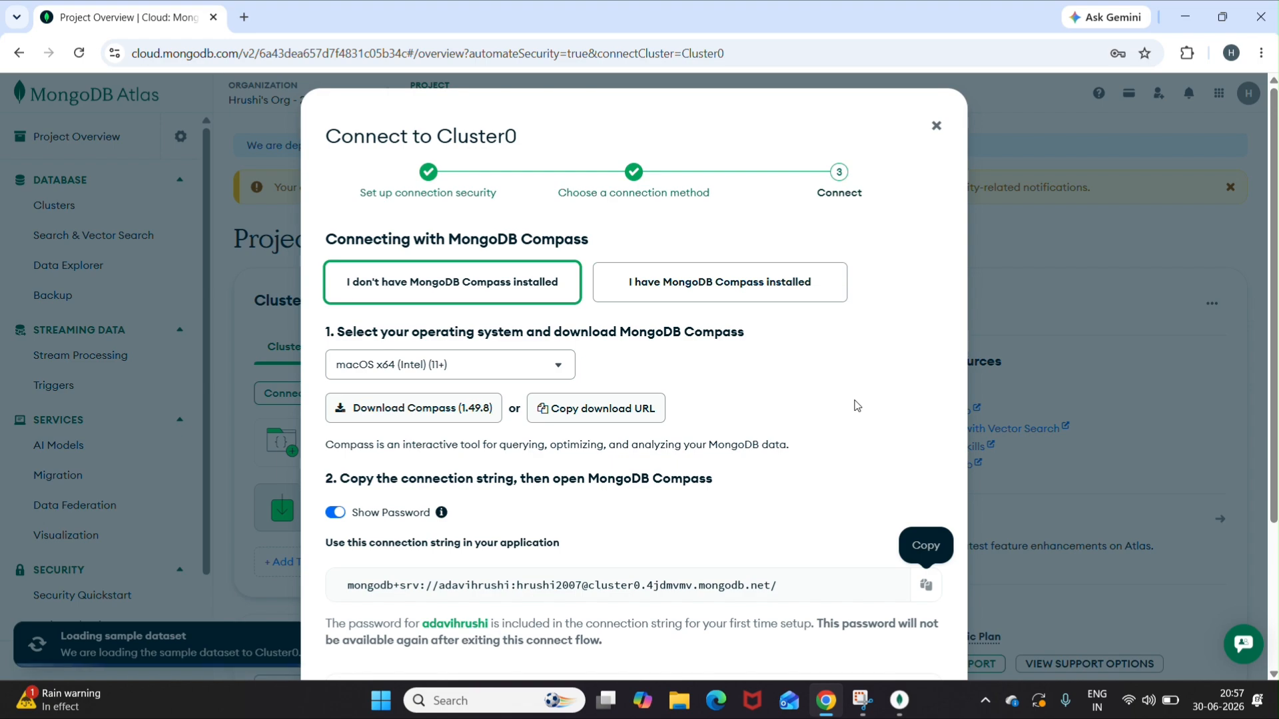
Step: Close the Connect dialog, dismiss the yellow security-contact banner, and restart Connect for Cluster0
click(937, 127)
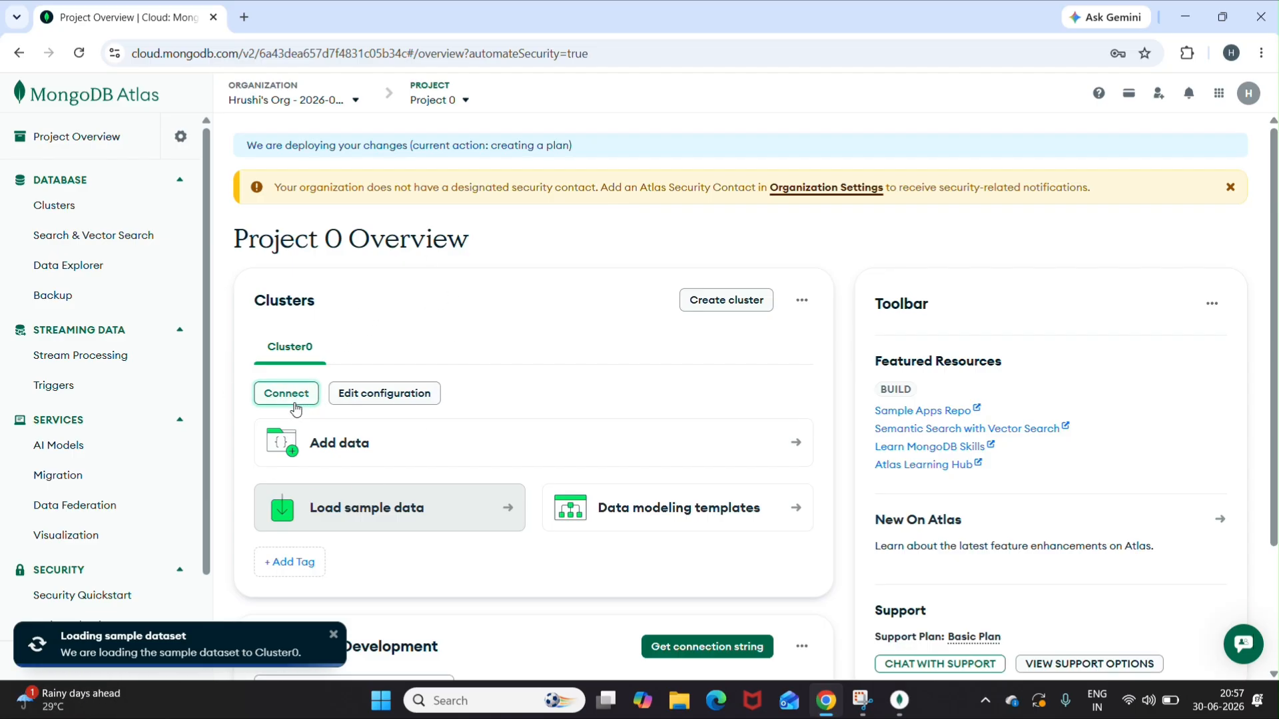
click(1231, 187)
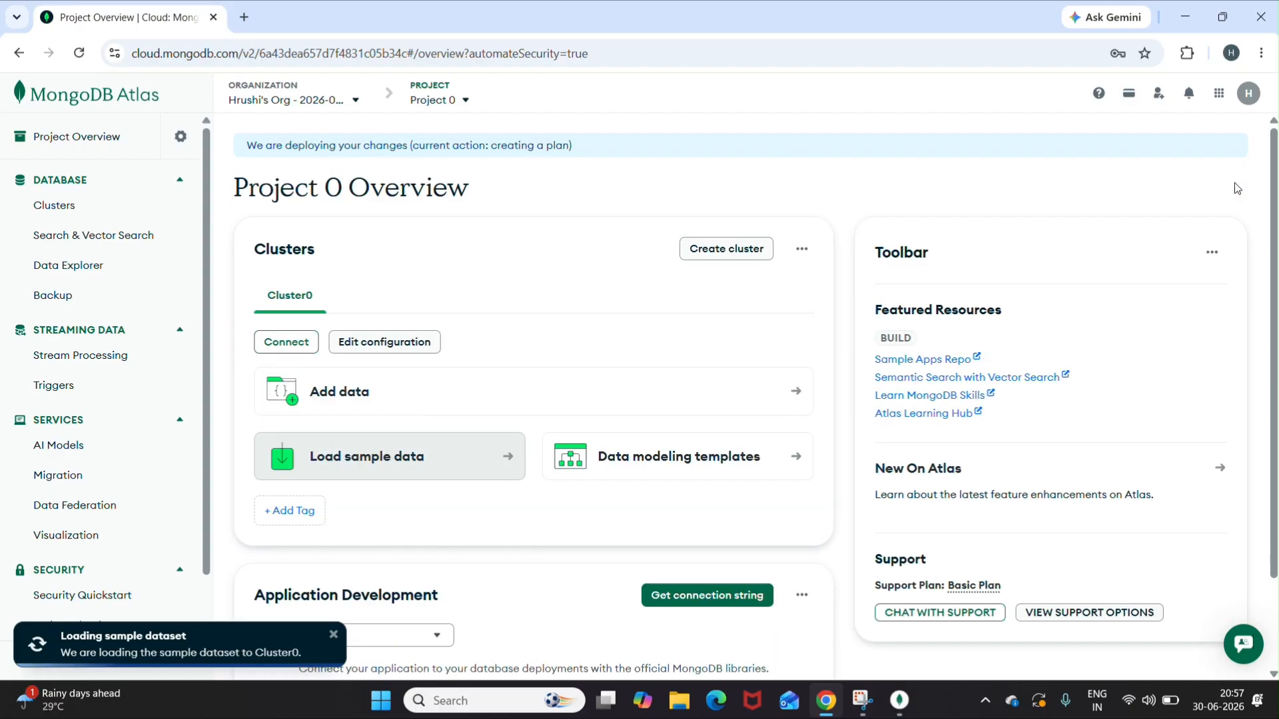
click(300, 346)
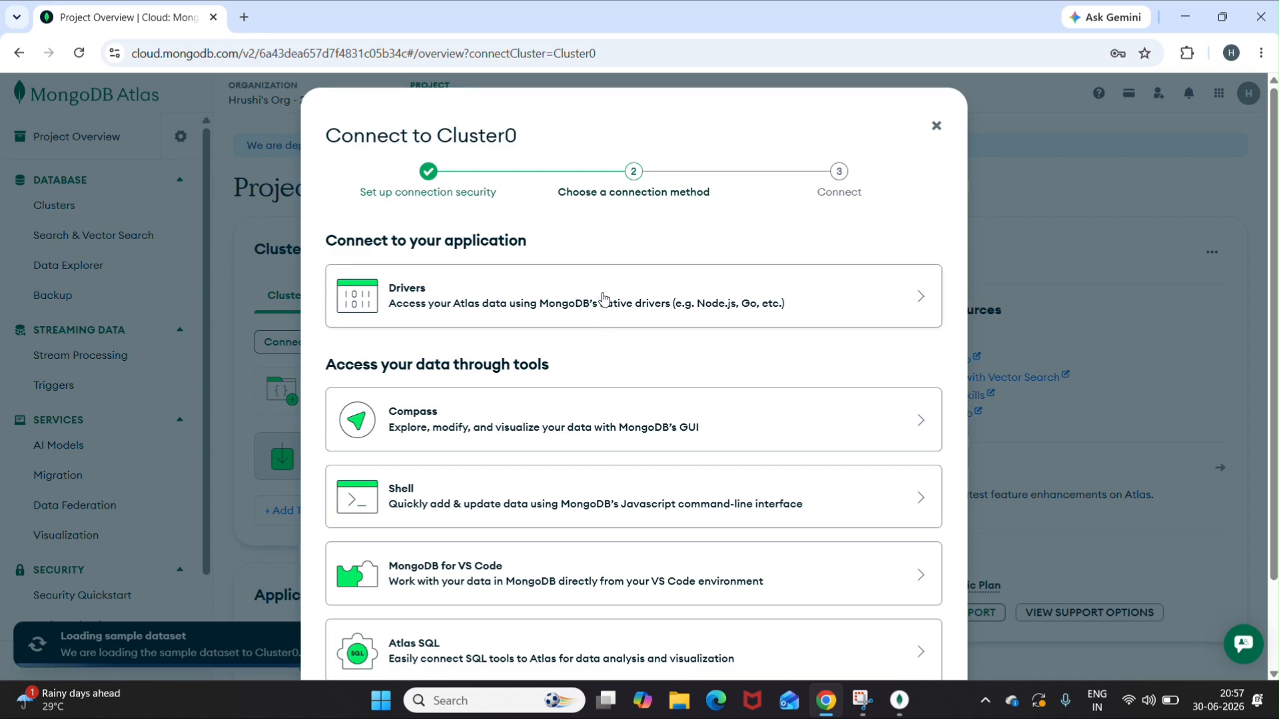
Step: Connect via Drivers with Python as the driver and version '3.11 or later'
click(682, 313)
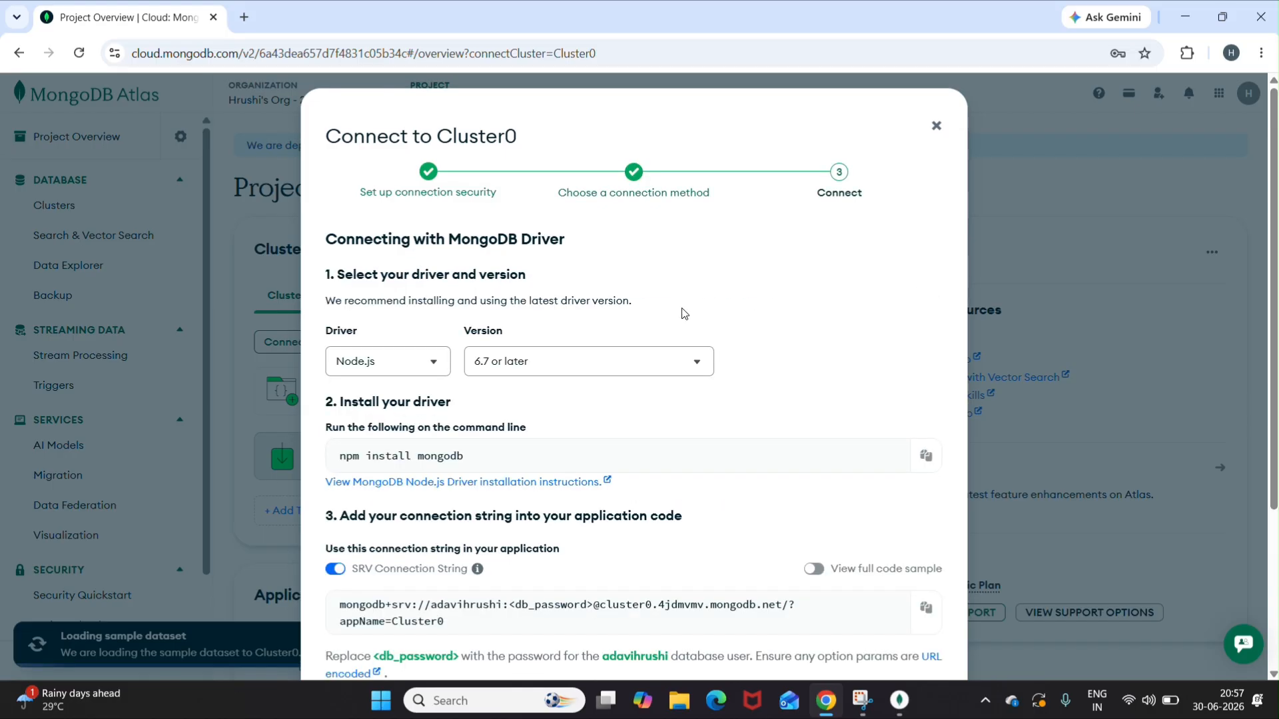
click(429, 361)
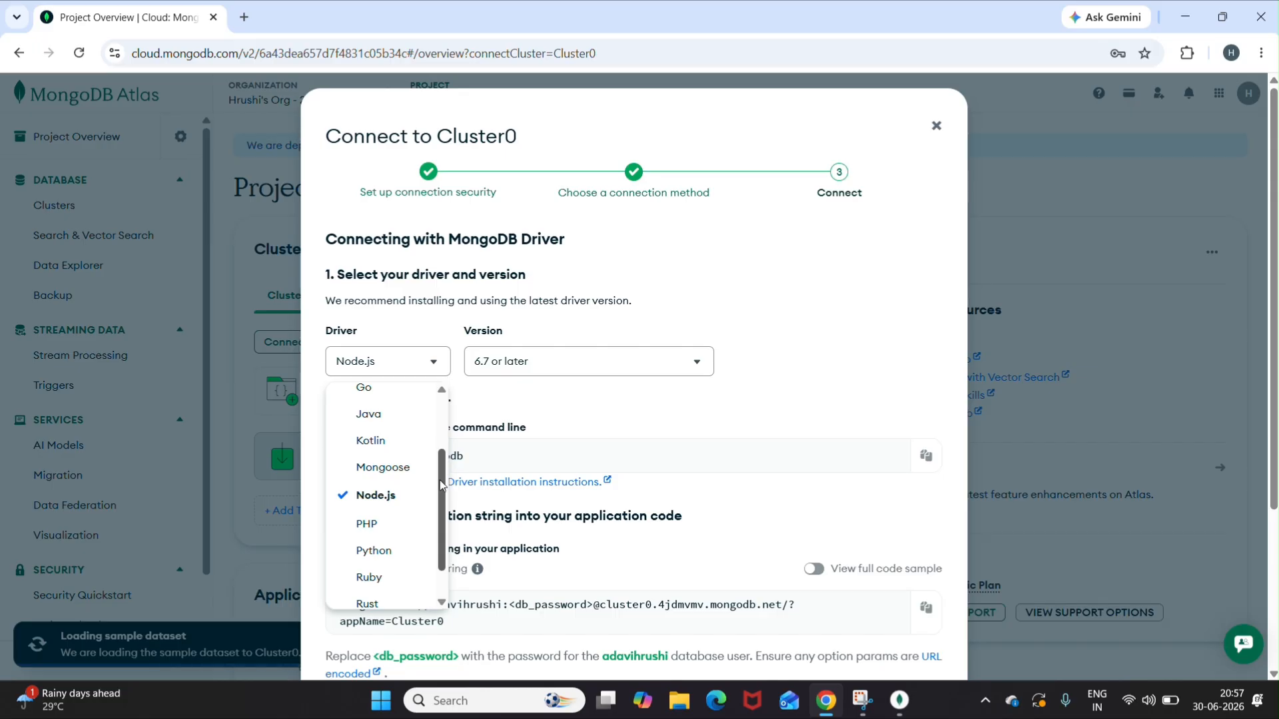
drag(441, 485, 447, 521)
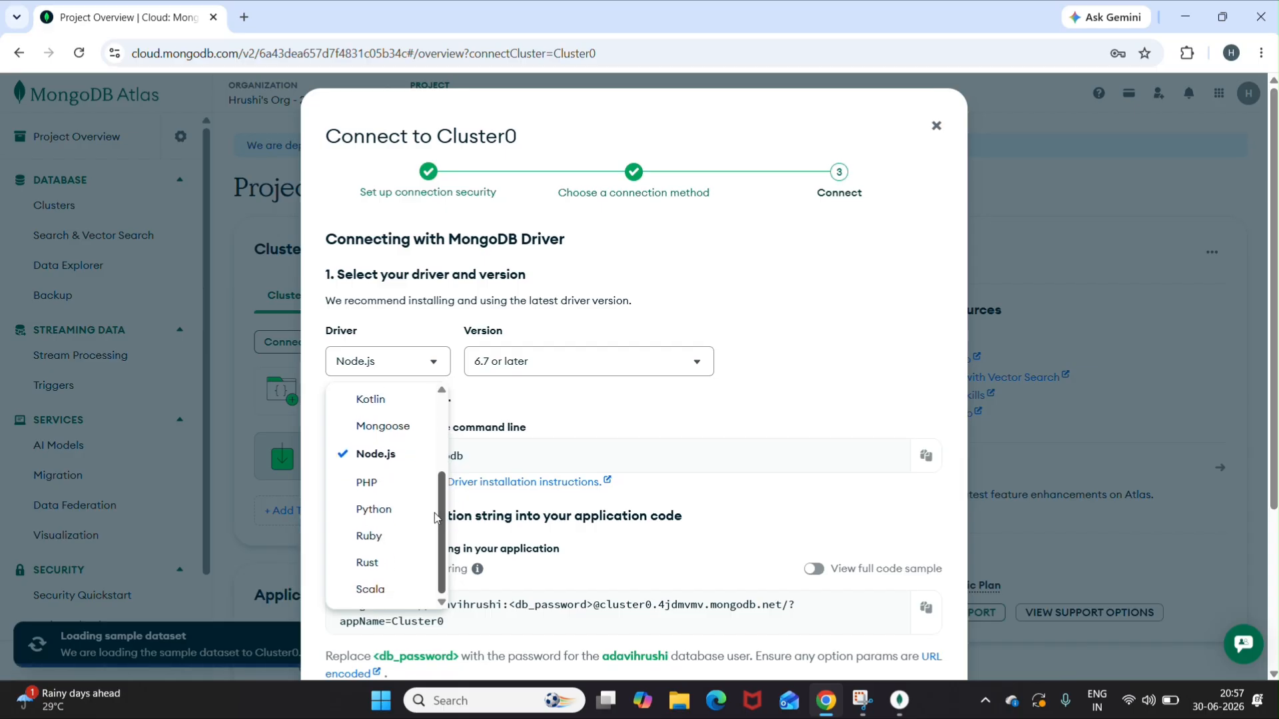
click(422, 518)
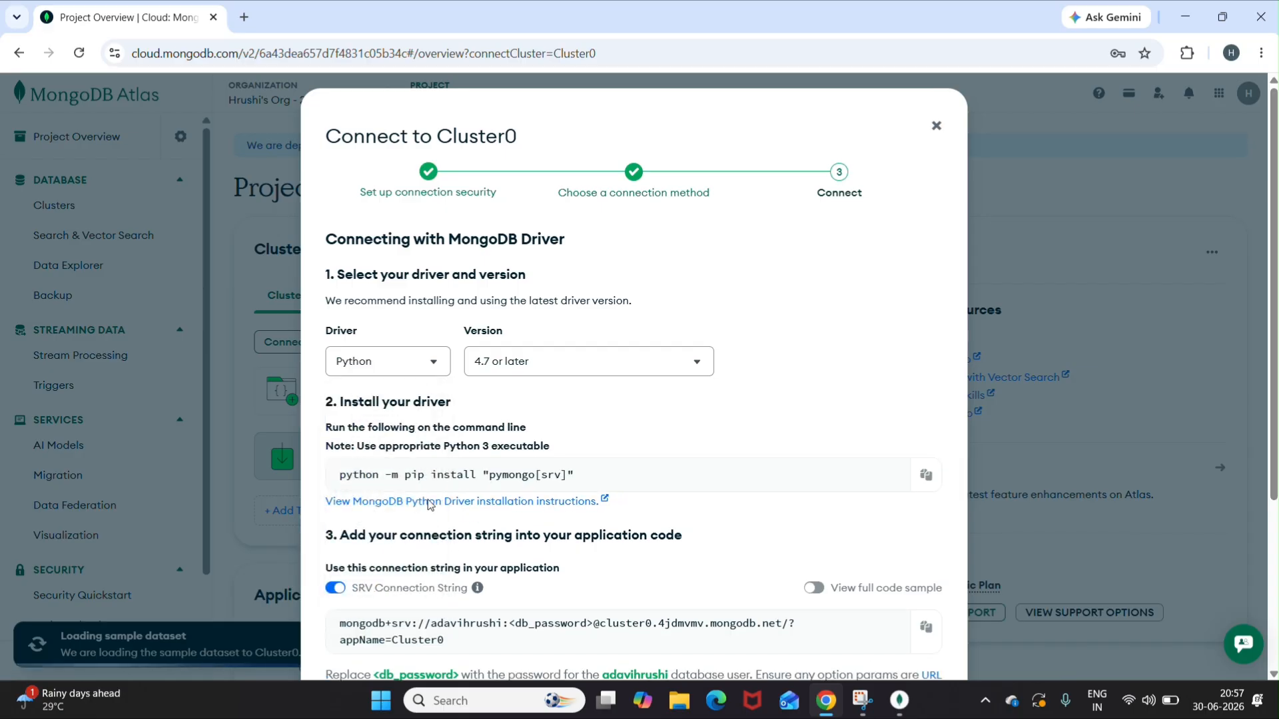
click(574, 357)
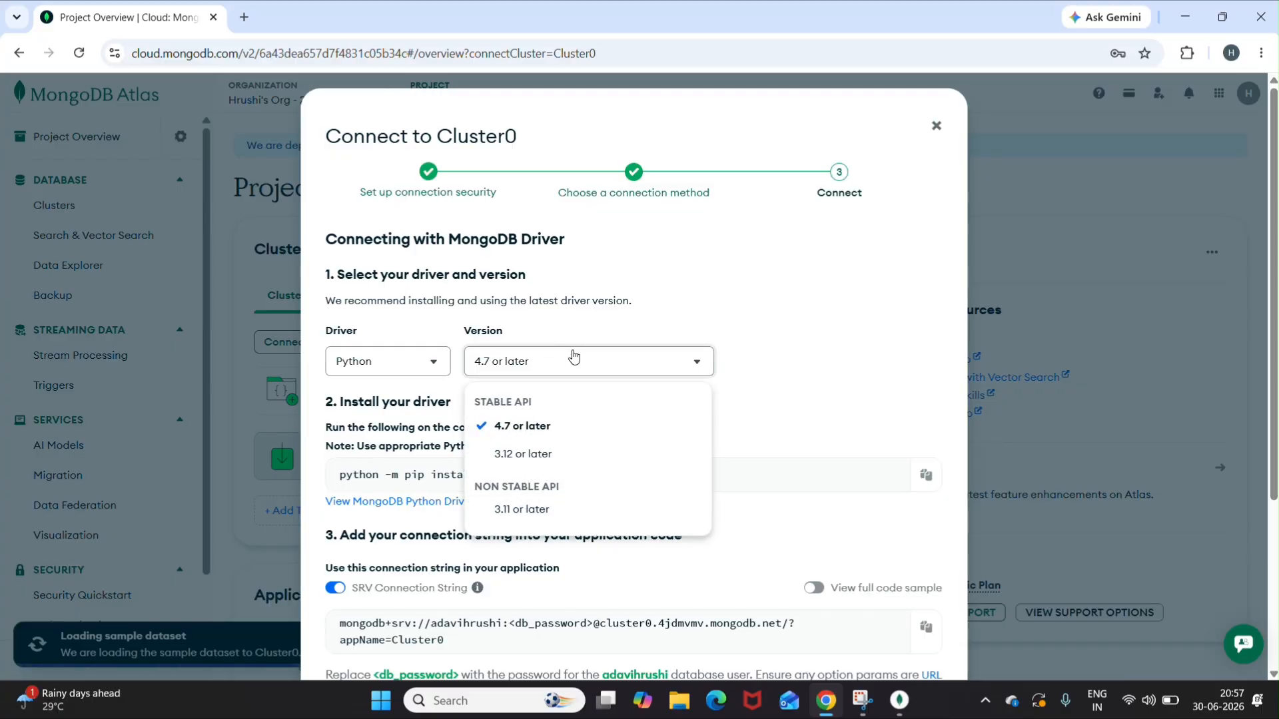
click(573, 357)
click(574, 357)
click(573, 357)
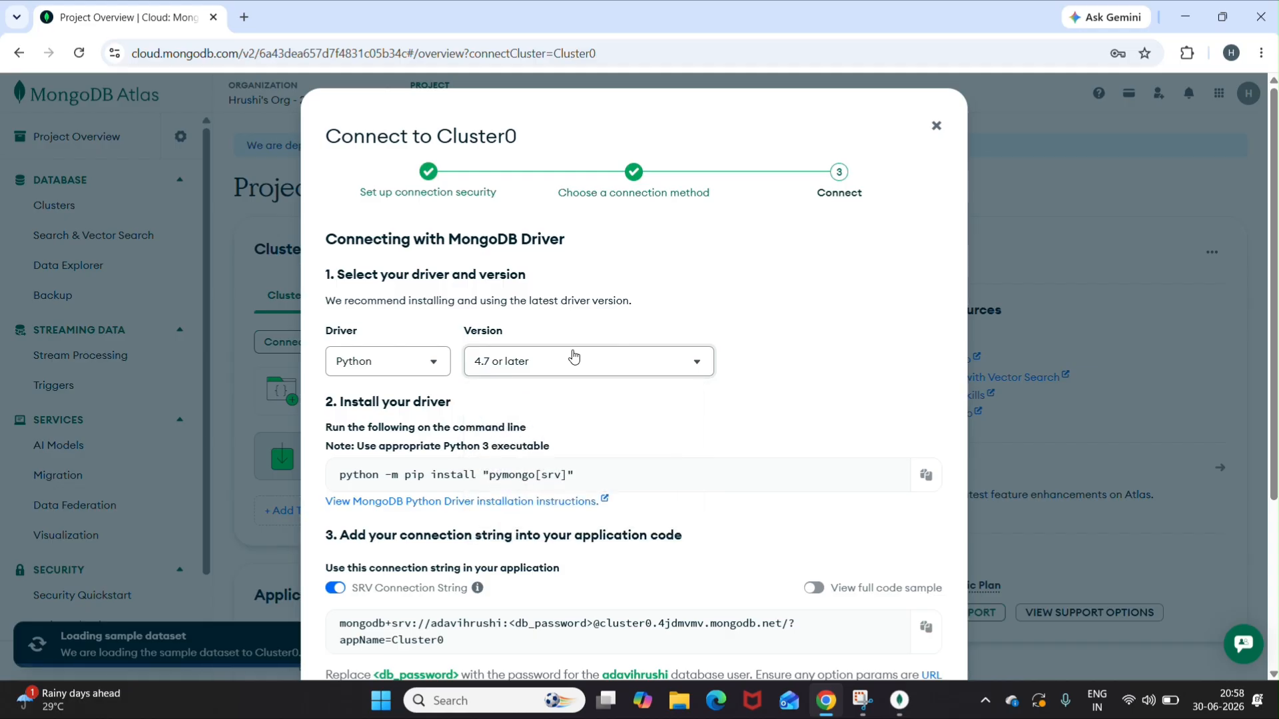
click(573, 357)
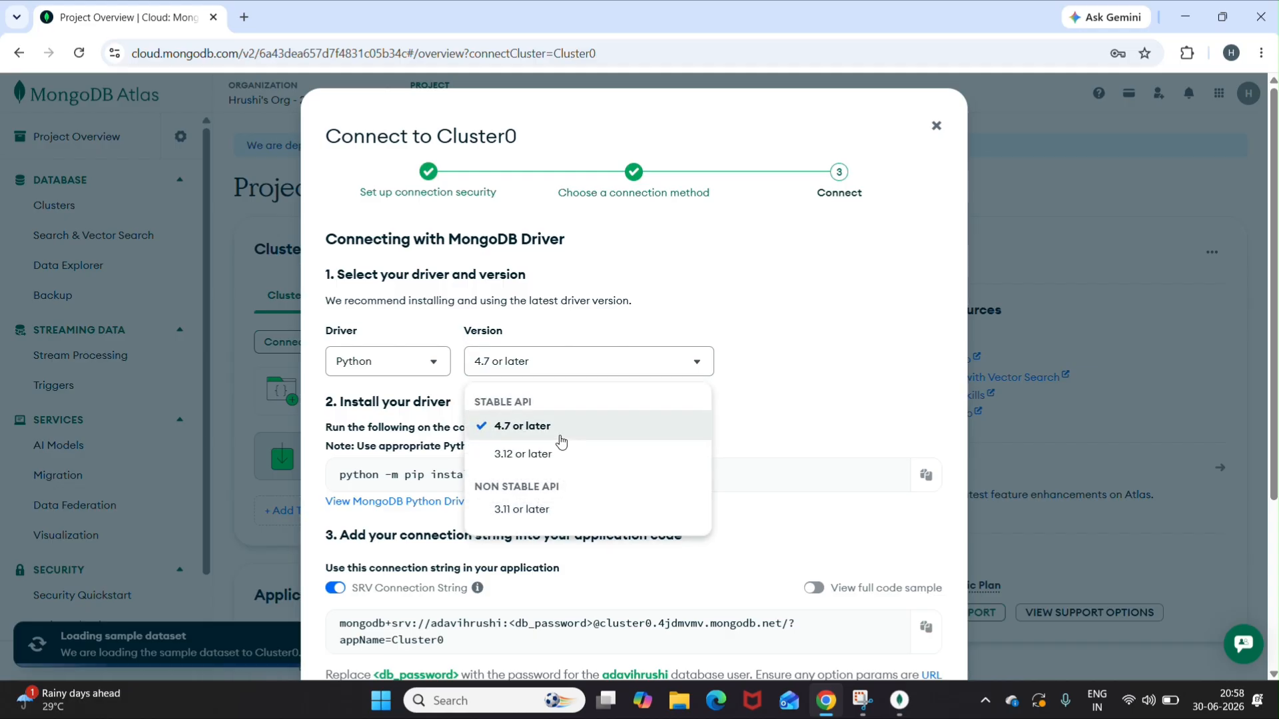
click(535, 510)
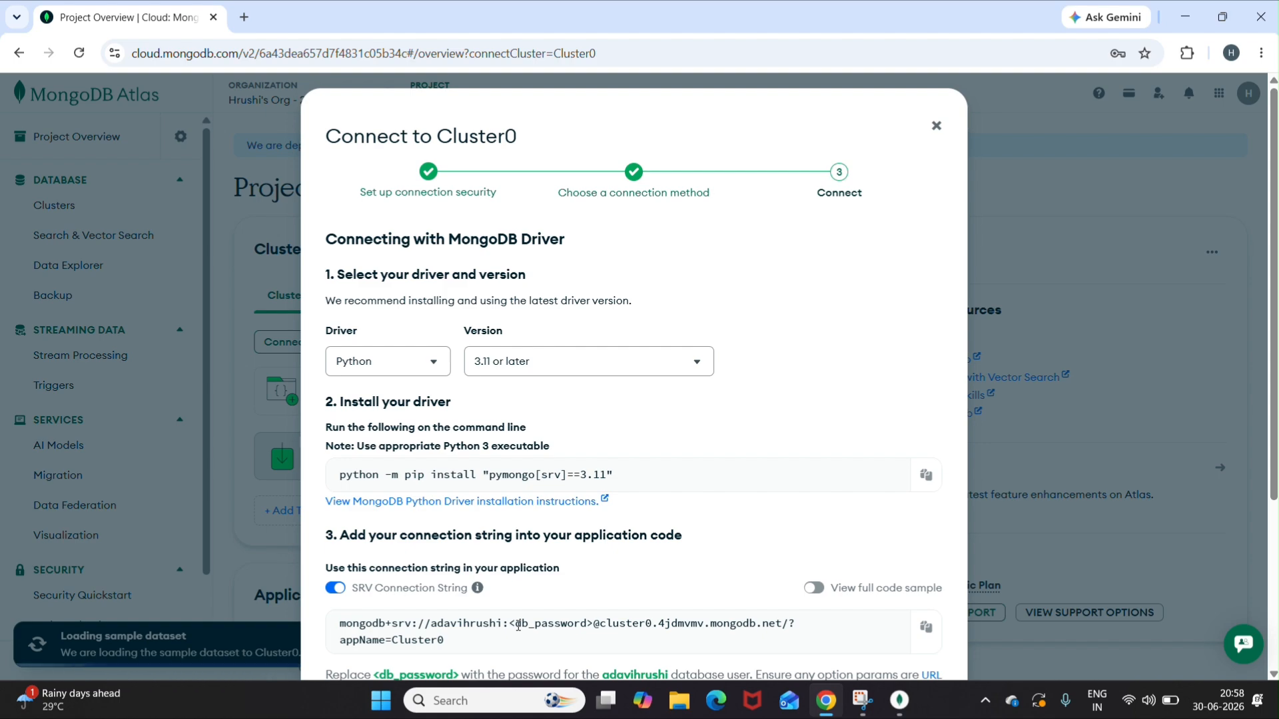
Step: Highlight the <db_password> placeholder, close the Cluster0 connect dialog, and return to Compass
drag(516, 626, 594, 624)
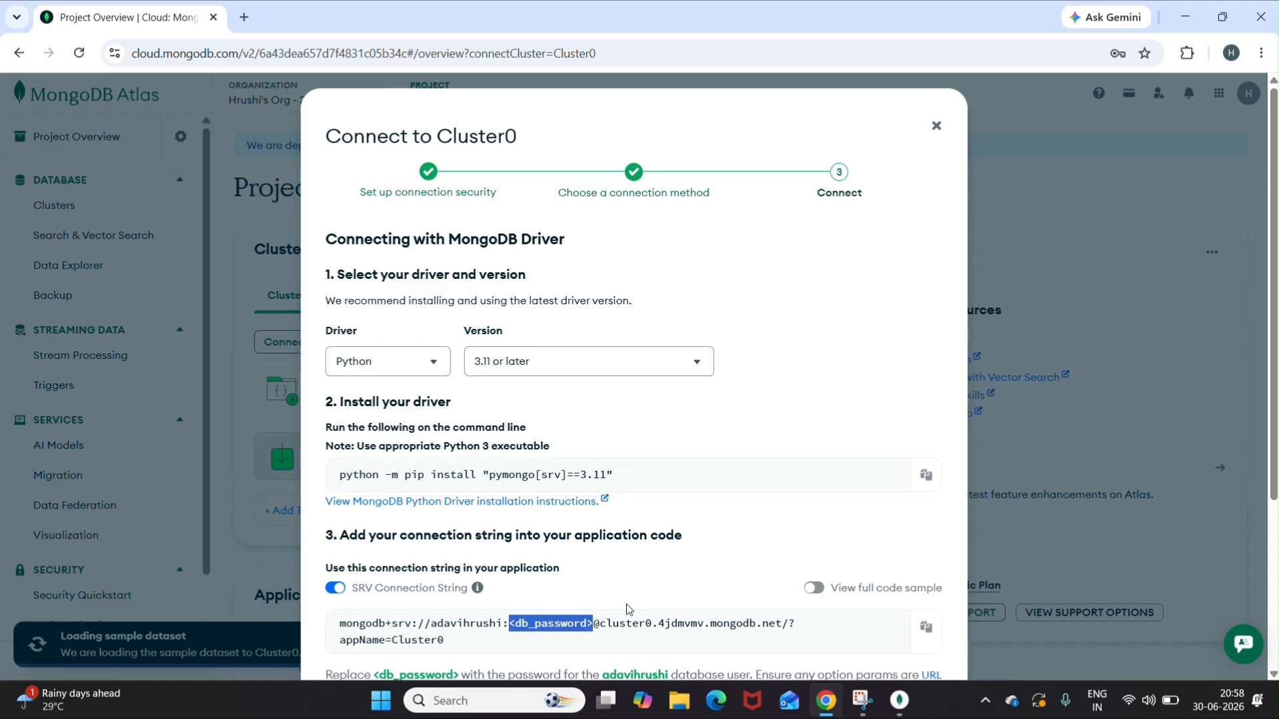
click(408, 371)
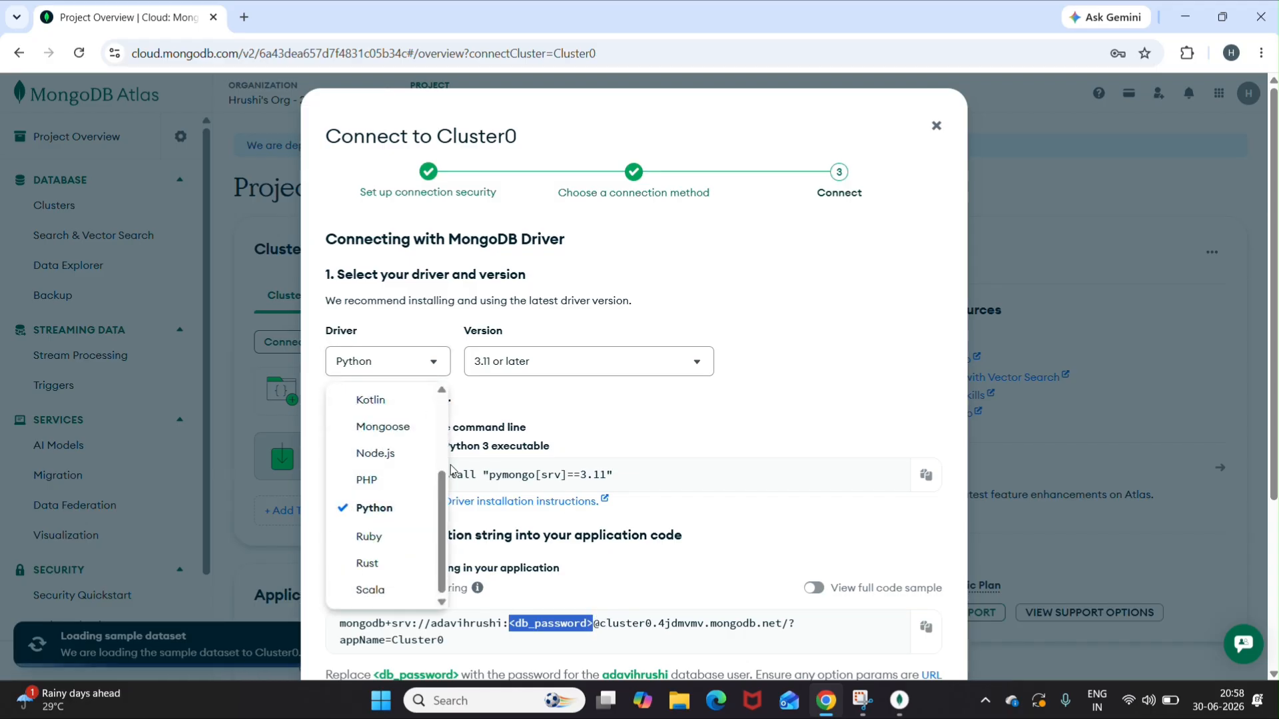
drag(442, 499, 457, 551)
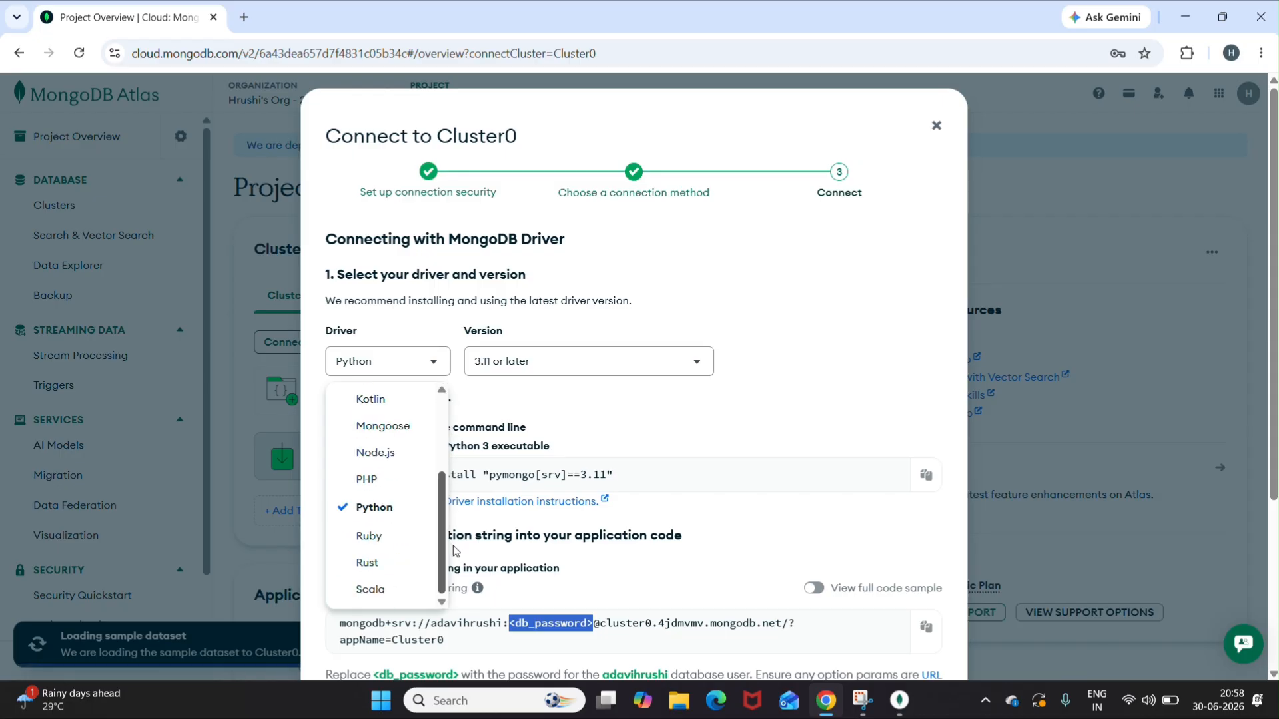
click(937, 127)
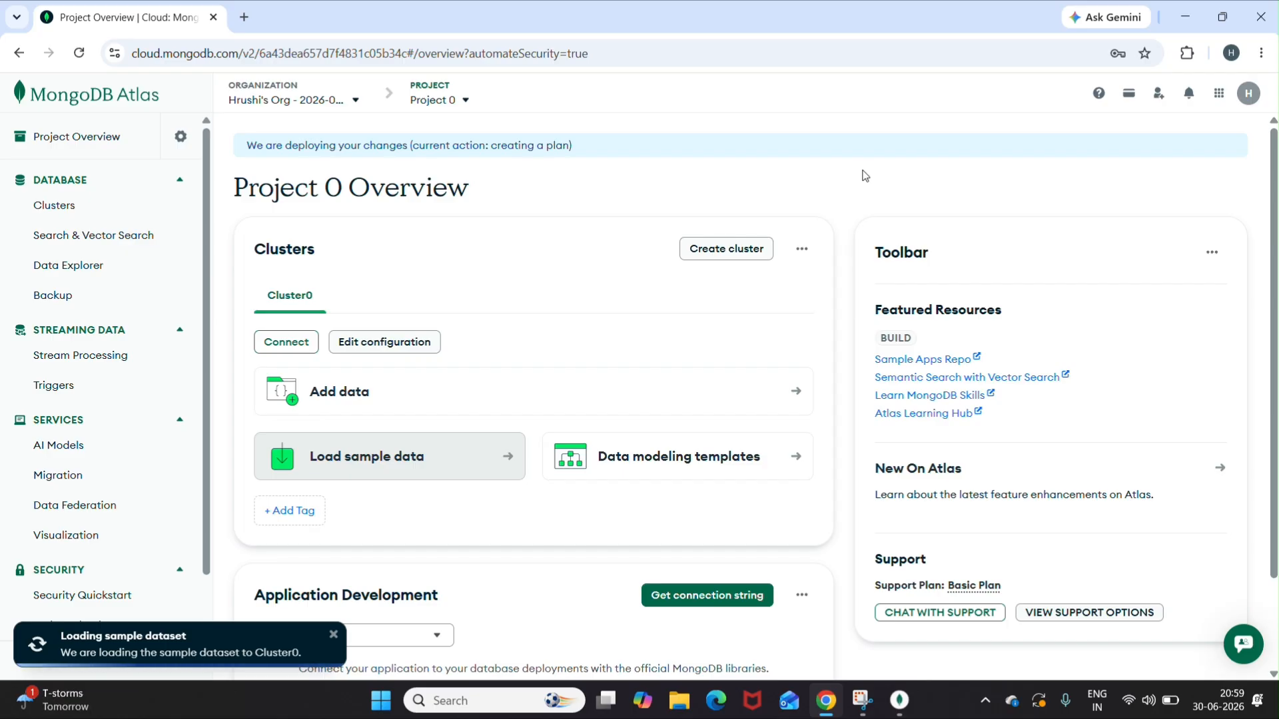
click(899, 700)
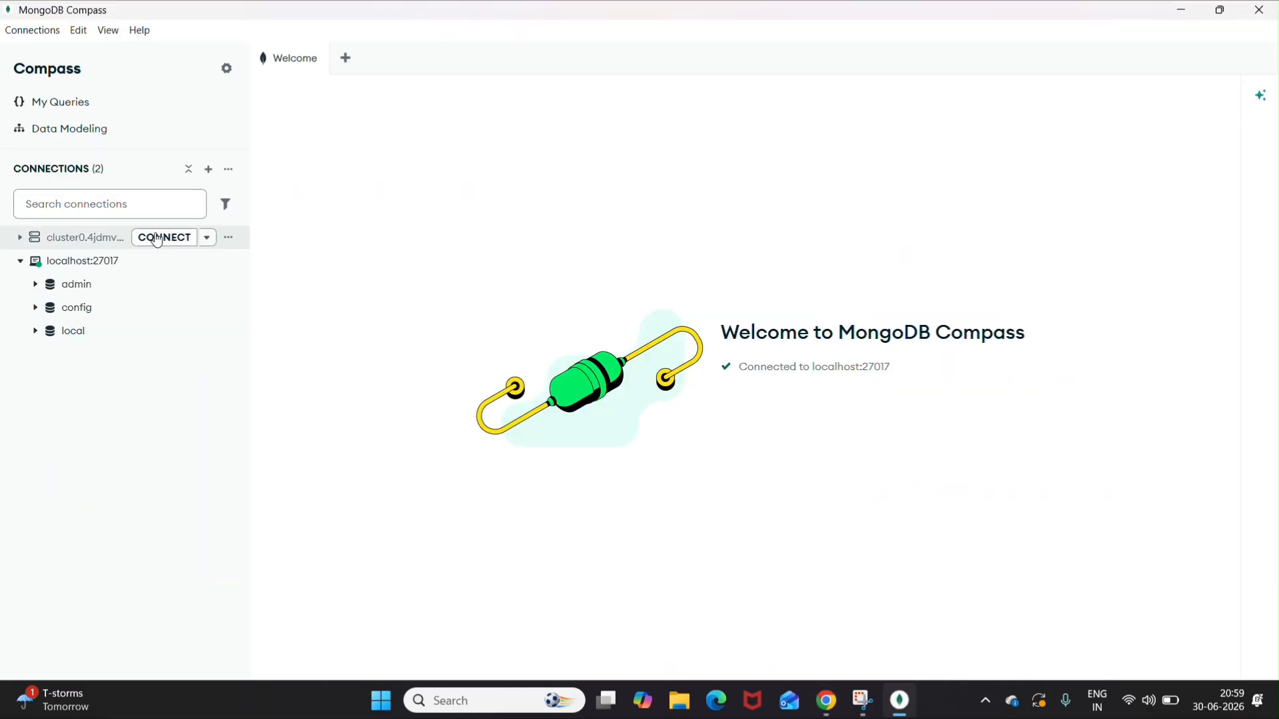
Step: Connect Compass to the Atlas cluster0 and browse its admin and local databases
click(161, 238)
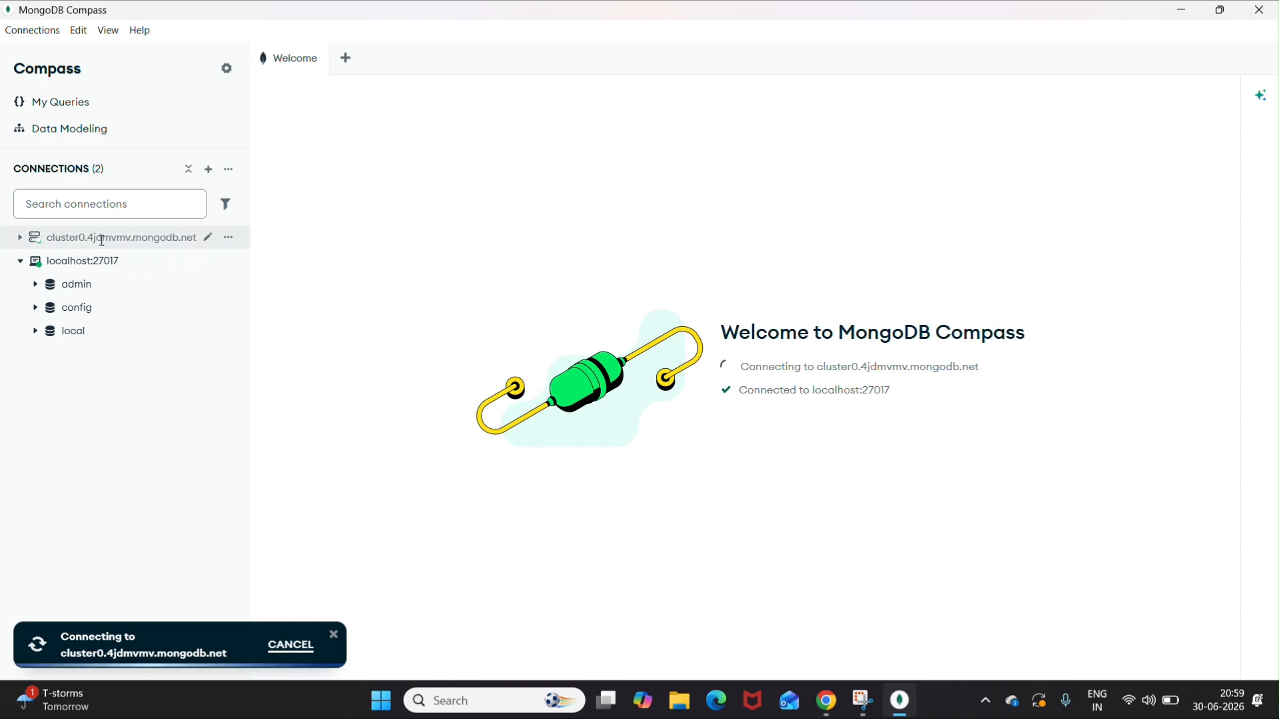
click(86, 289)
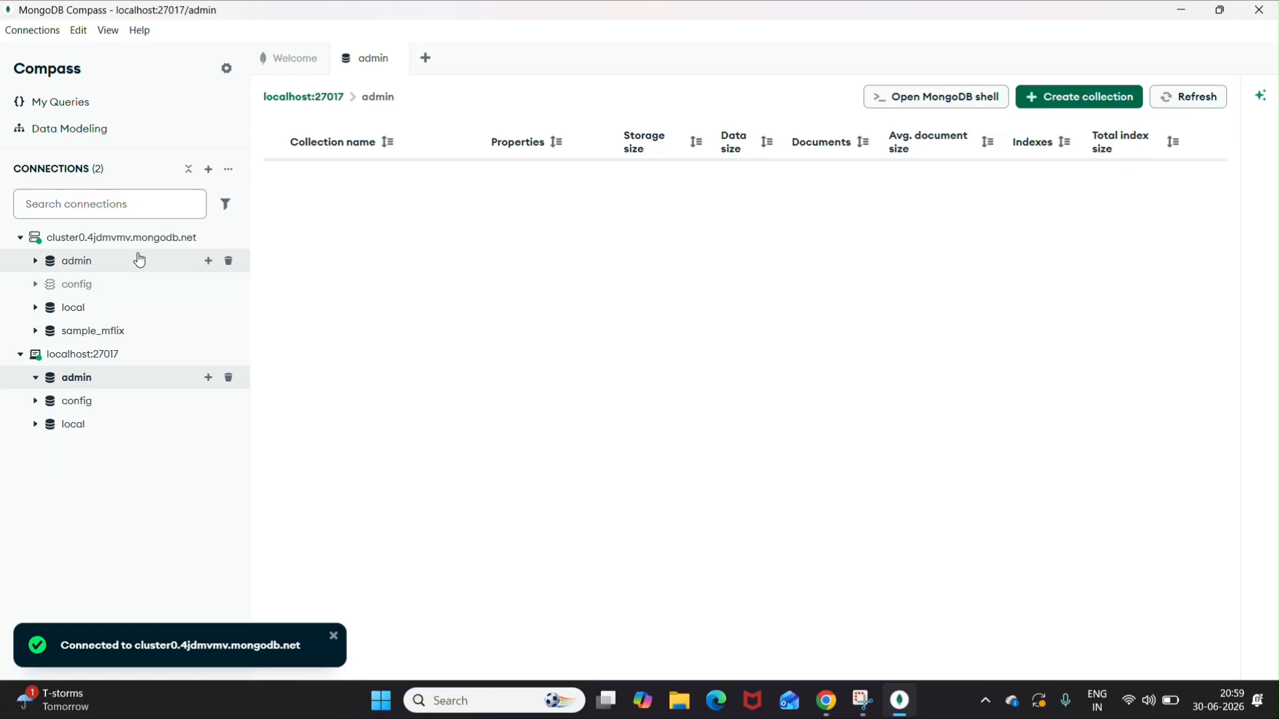
click(115, 241)
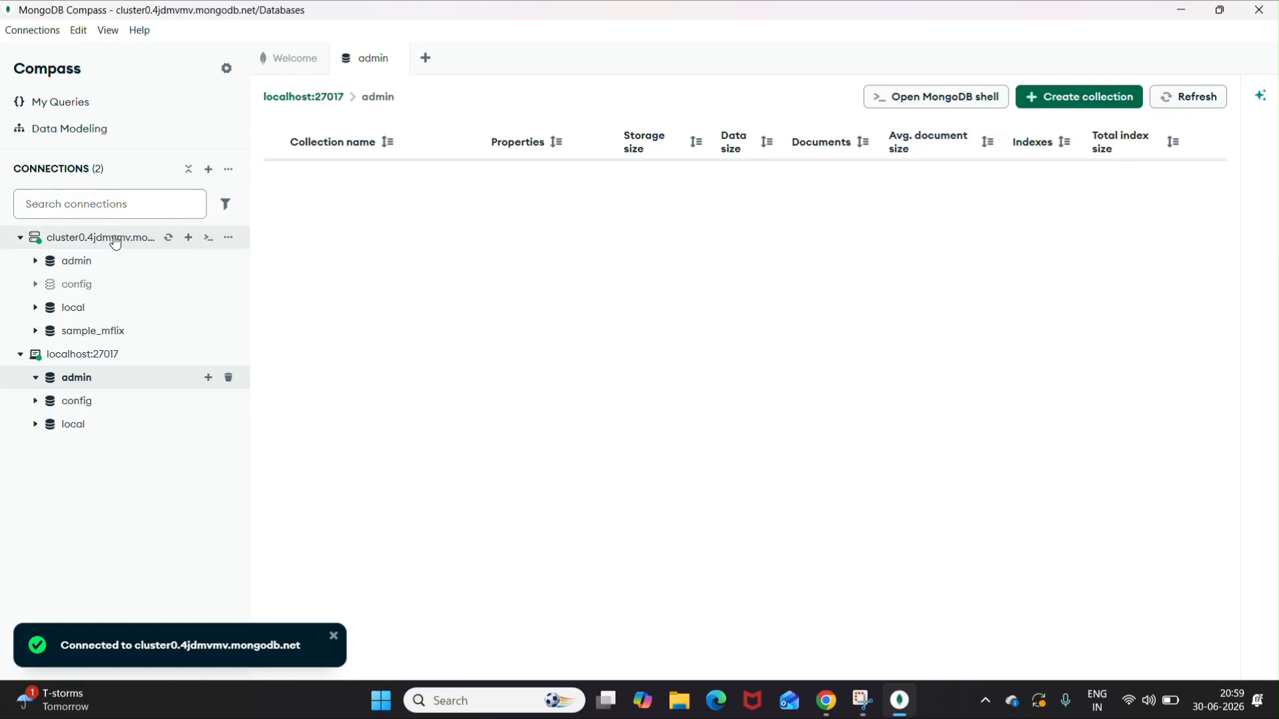
click(101, 267)
click(97, 305)
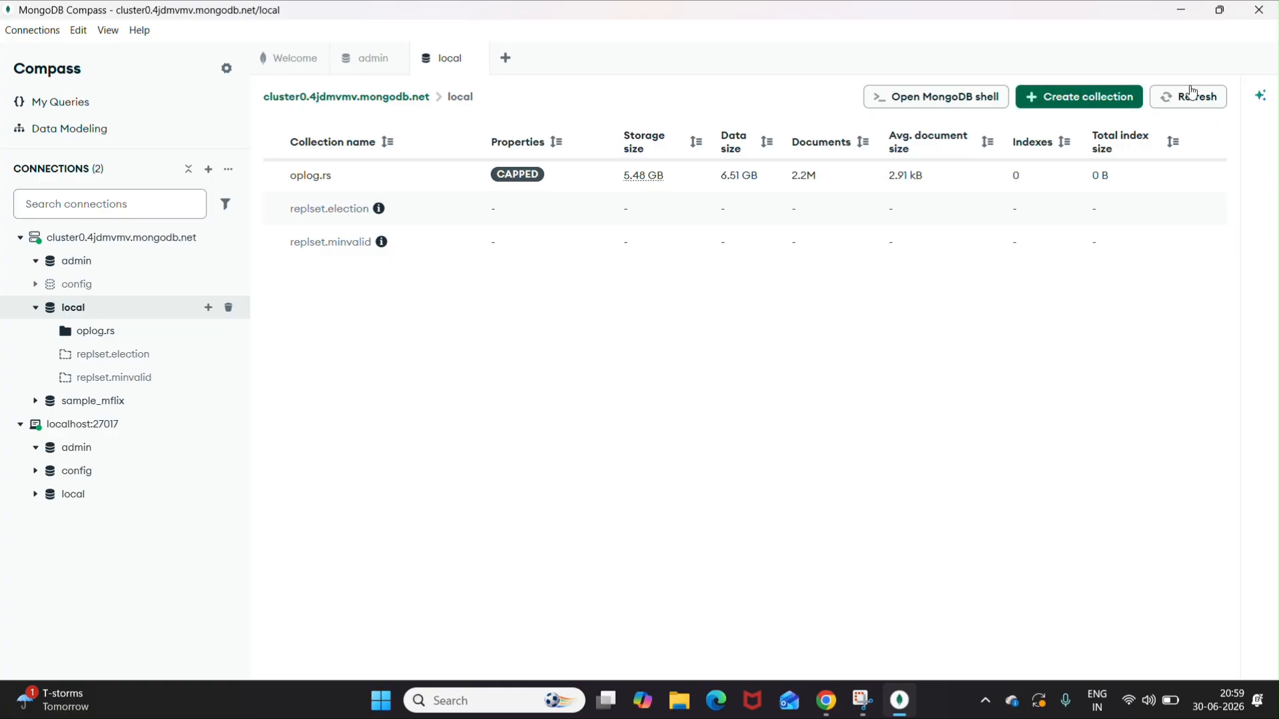
Step: Show cluster0's Databases tab listing admin, config, local and sample_mflix
click(147, 261)
click(137, 241)
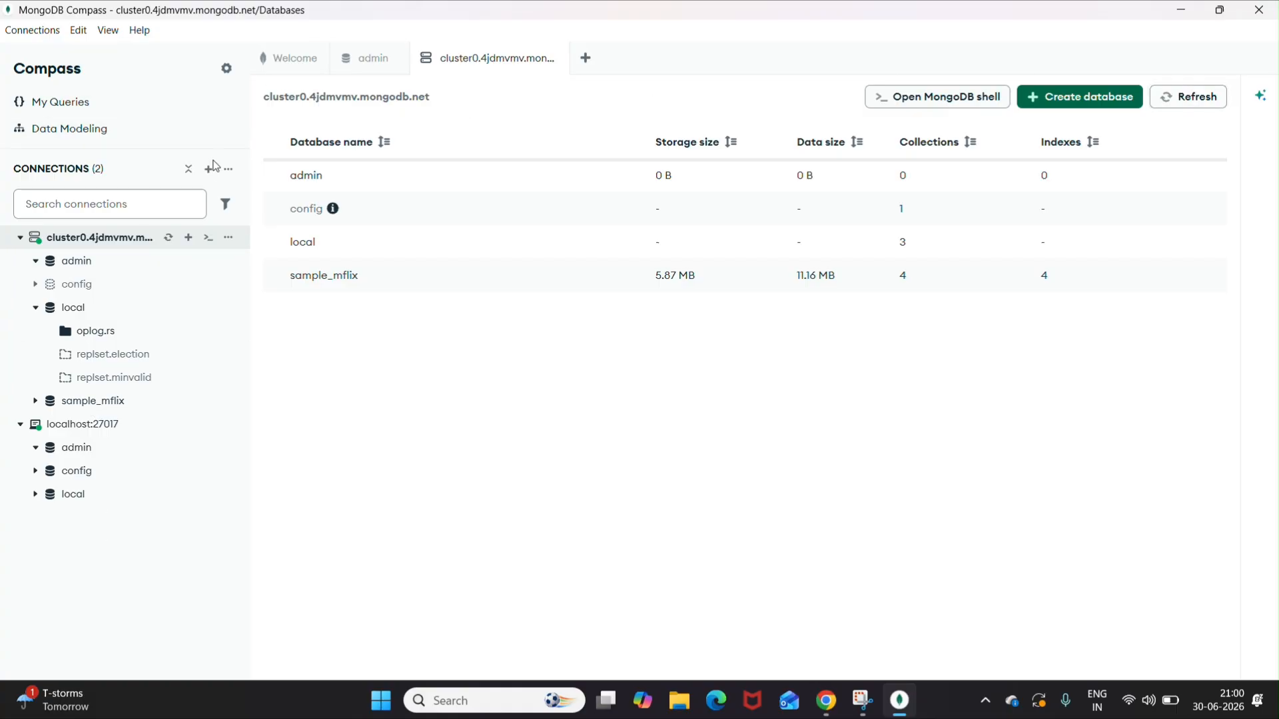
click(229, 240)
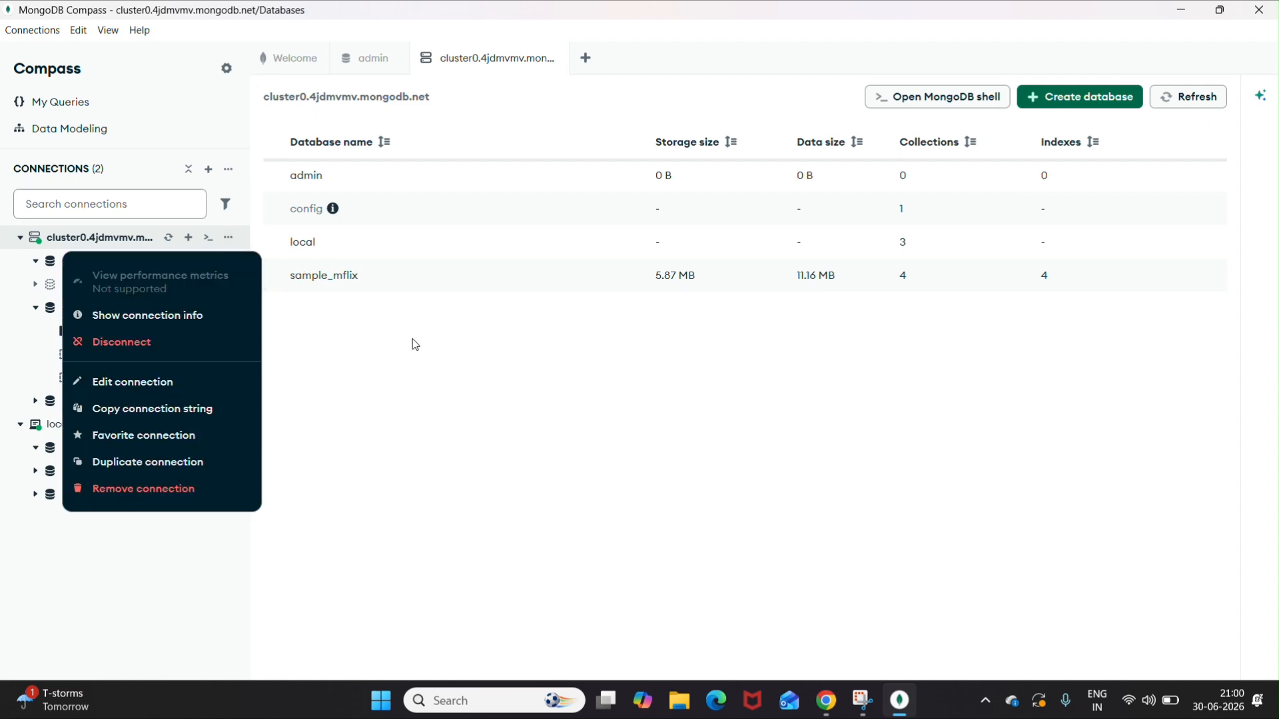
click(433, 353)
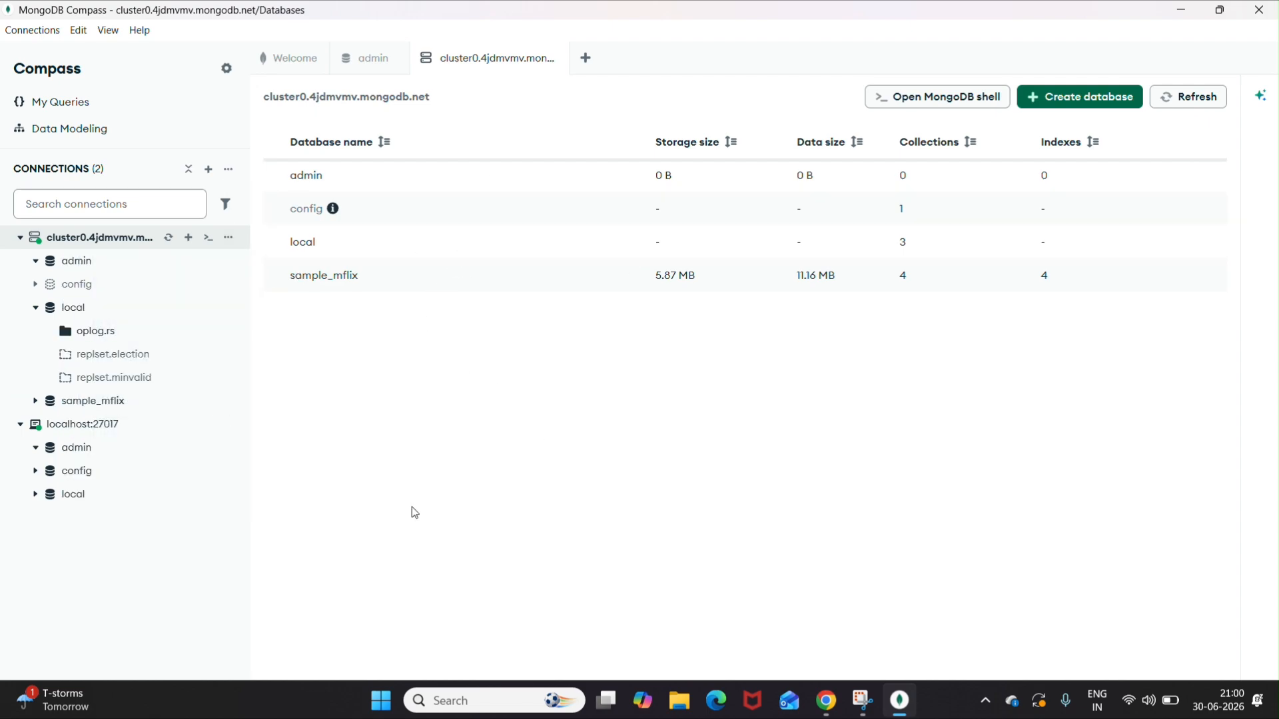